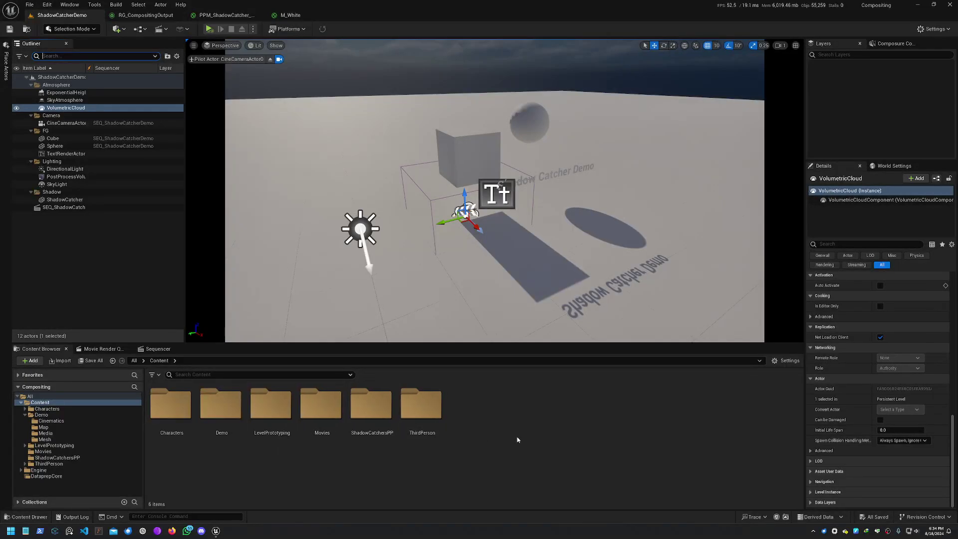
Step: Render the queued SEQ_ShadowCatcherDemo job locally and dismiss the message log once rendering ends
{"action": "left_click", "coordinate": [155, 349]}
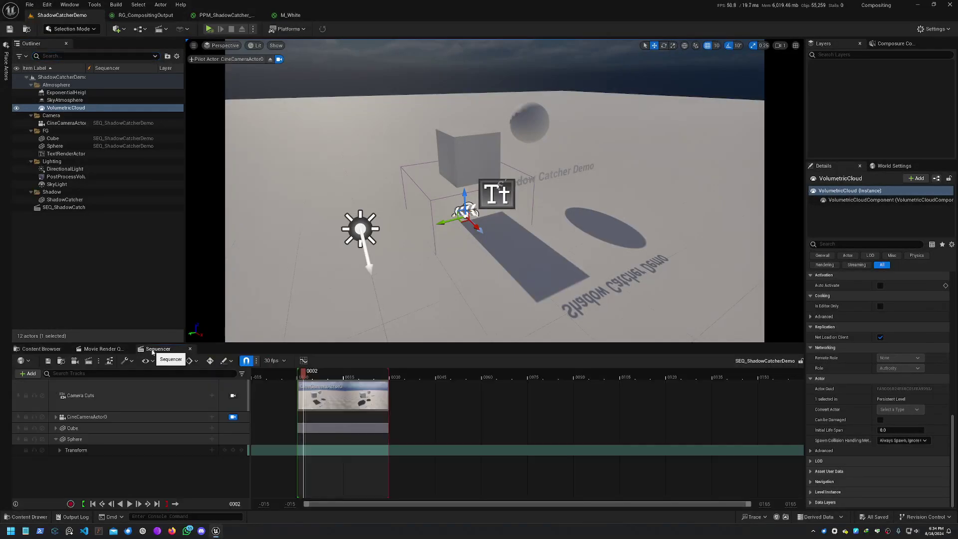
{"action": "left_click", "coordinate": [101, 349]}
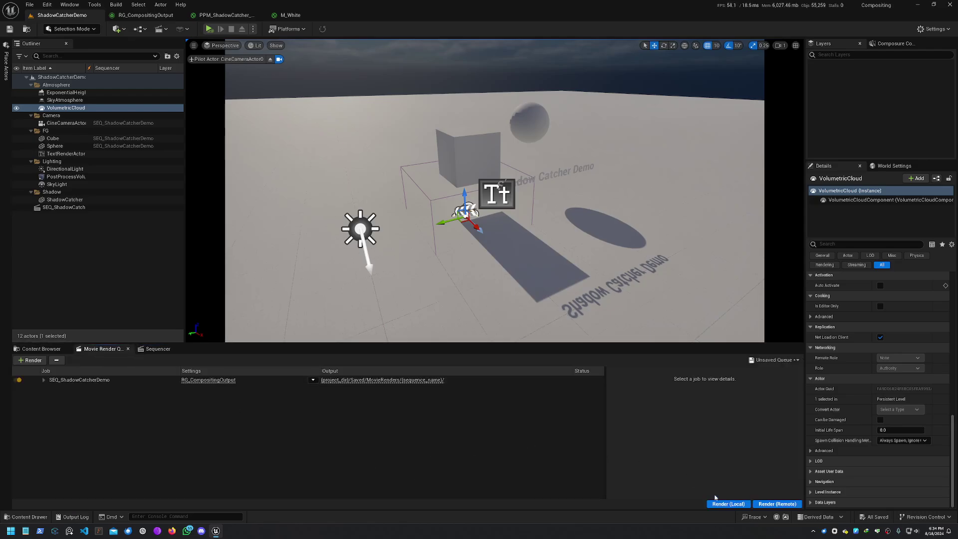
{"action": "left_click", "coordinate": [729, 504]}
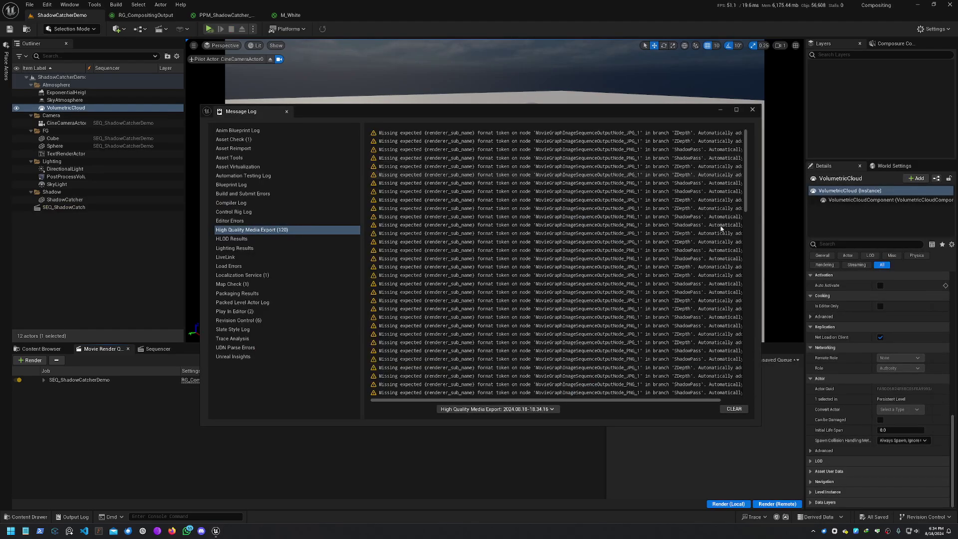
{"action": "left_click", "coordinate": [752, 110]}
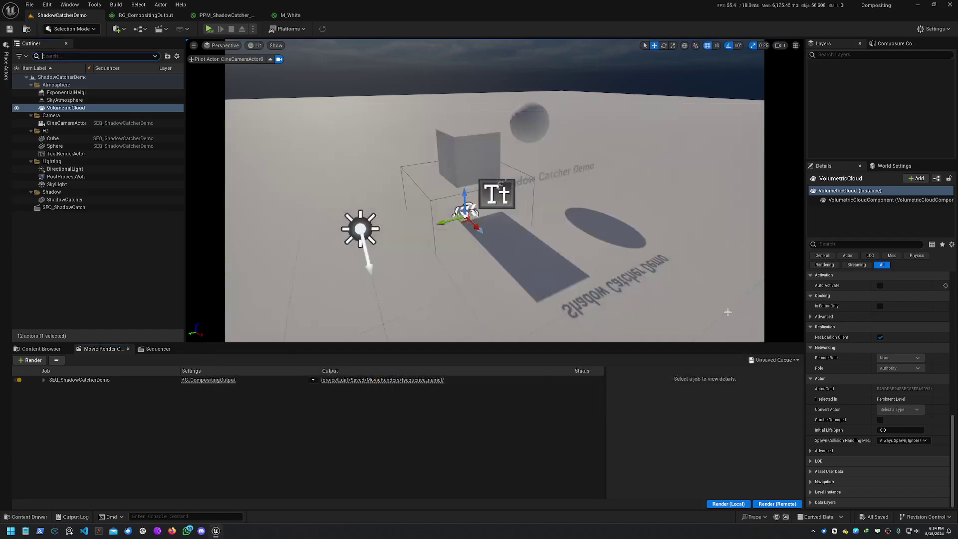
Step: Open the render job's output folder and view the first everything frame, SEQ_ShadowCatcherDemo.everything.0000.jpeg
{"action": "left_click", "coordinate": [419, 380]}
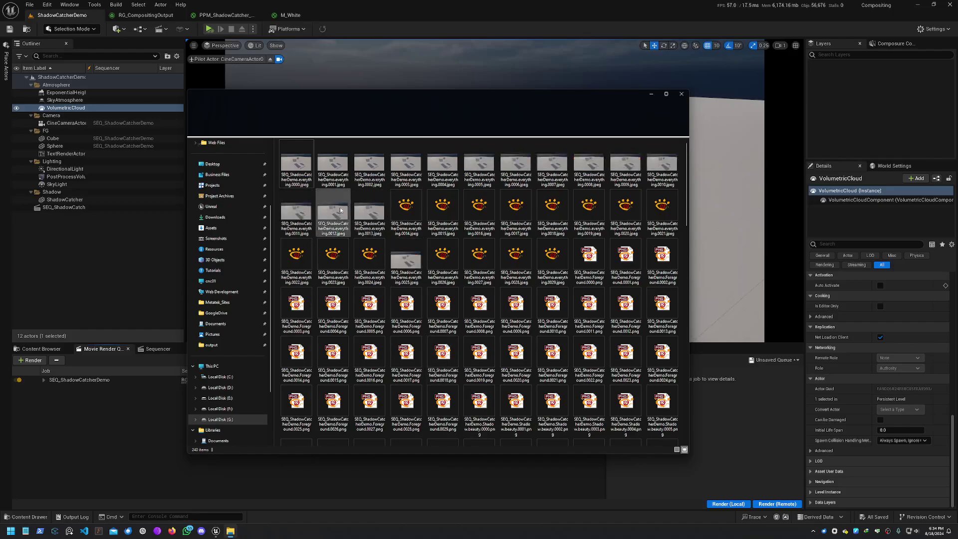
{"action": "double_click", "coordinate": [303, 171]}
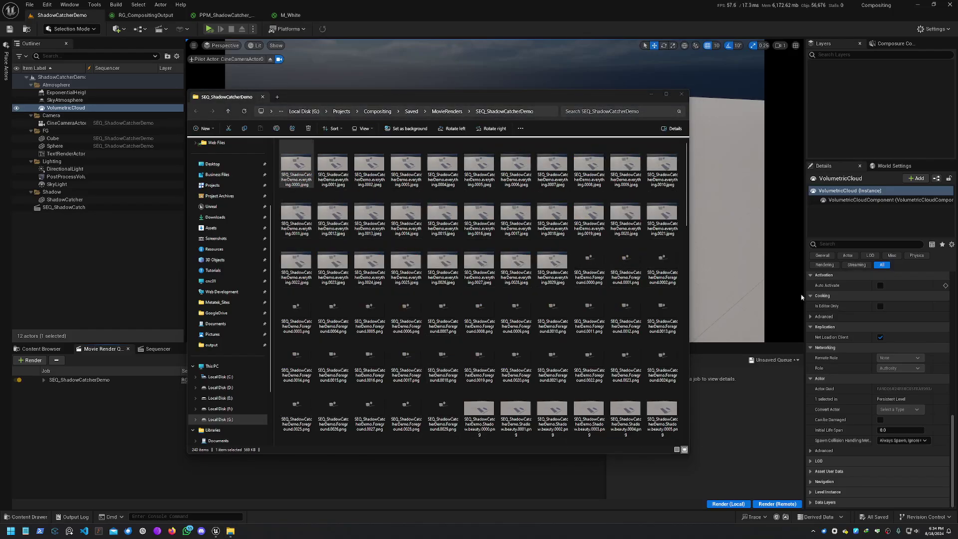
{"action": "left_click_drag", "start_coordinate": [957, 94], "coordinate": [464, 86]}
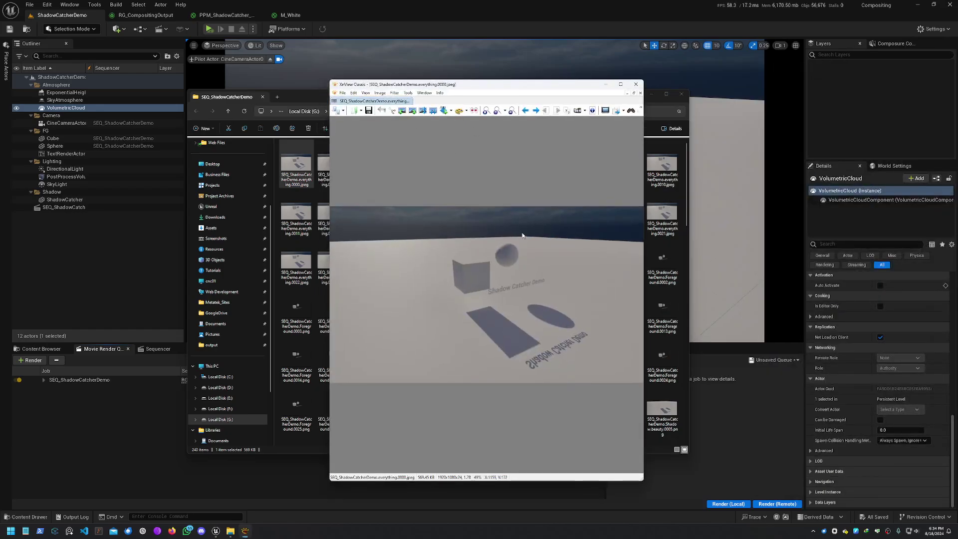
{"action": "left_click", "coordinate": [634, 85]}
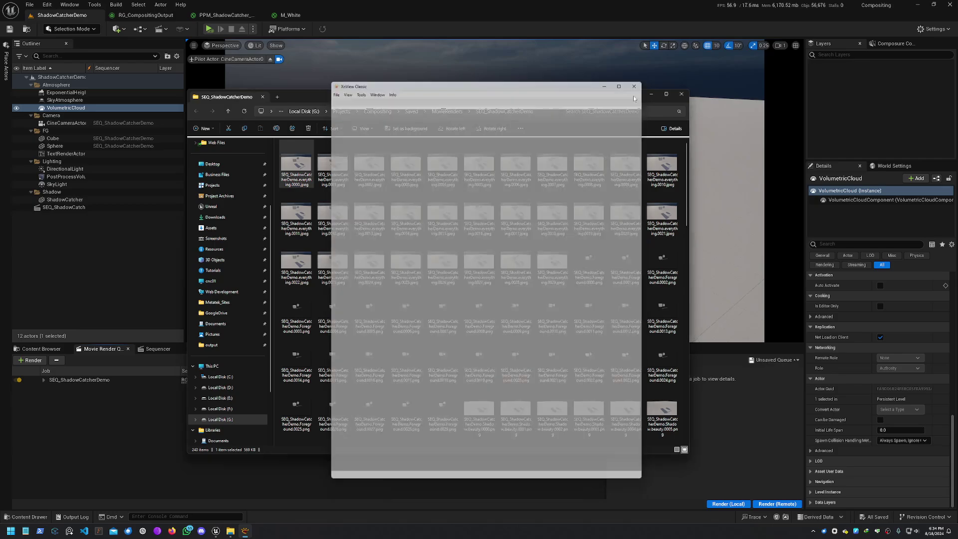
Step: View the first foreground frame, SEQ_ShadowCatcherDemo.Foreground.0000.png, and close the image viewer
{"action": "left_click", "coordinate": [593, 262]}
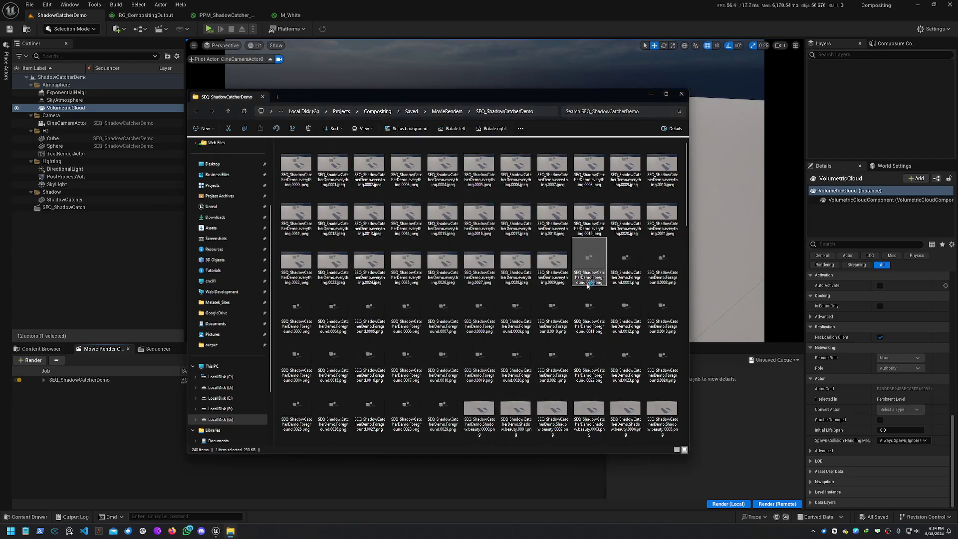
{"action": "key", "text": "Return"}
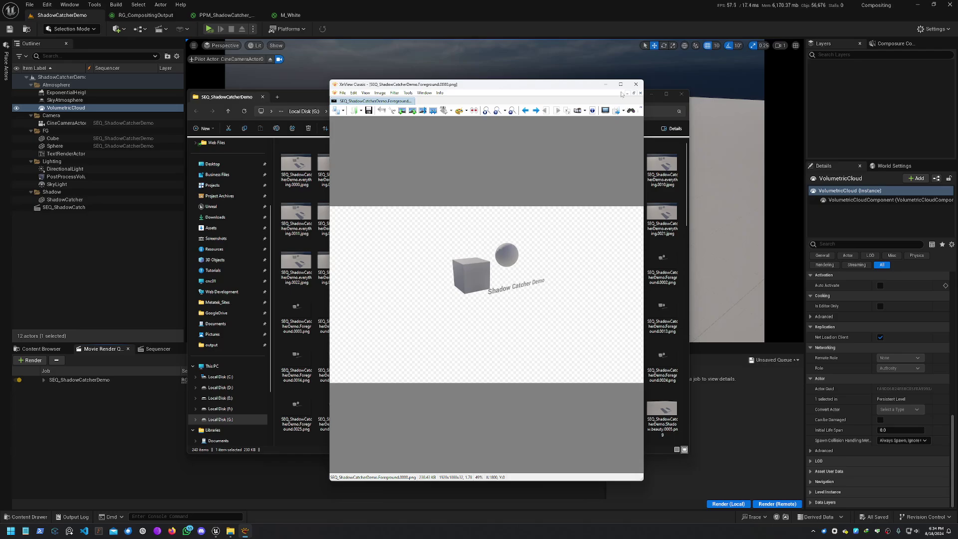
{"action": "left_click", "coordinate": [635, 84]}
Step: View the first PPM_ShadowCatcher_Simple shadow frame with the viewer's transparency display turned off, then close it
{"action": "scroll", "coordinate": [495, 300], "scroll_direction": "down", "scroll_amount": 8}
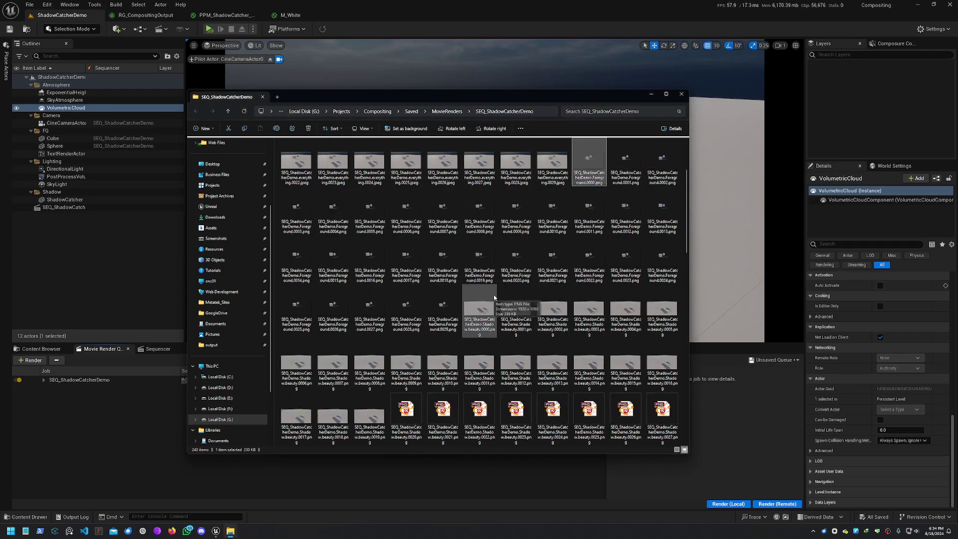
{"action": "scroll", "coordinate": [529, 264], "scroll_direction": "up", "scroll_amount": 1}
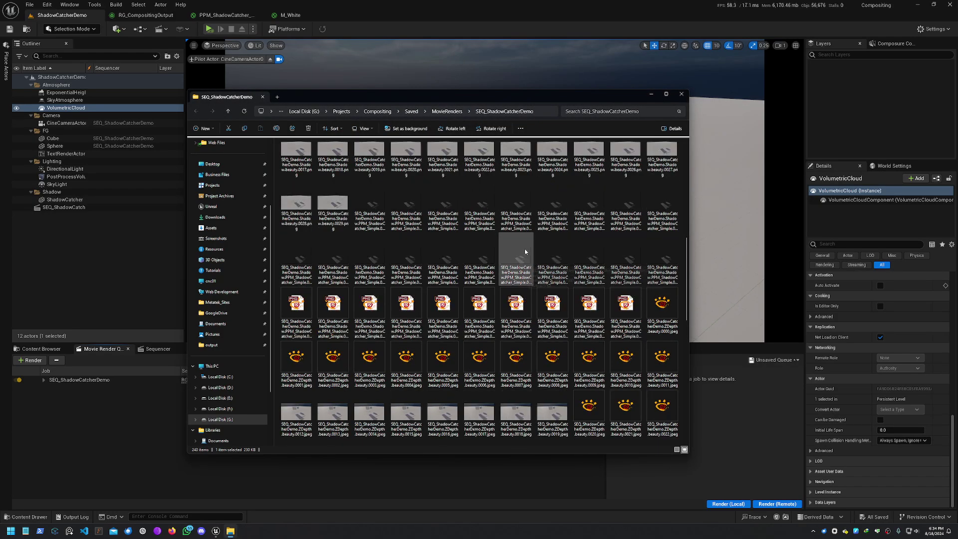
{"action": "double_click", "coordinate": [387, 202]}
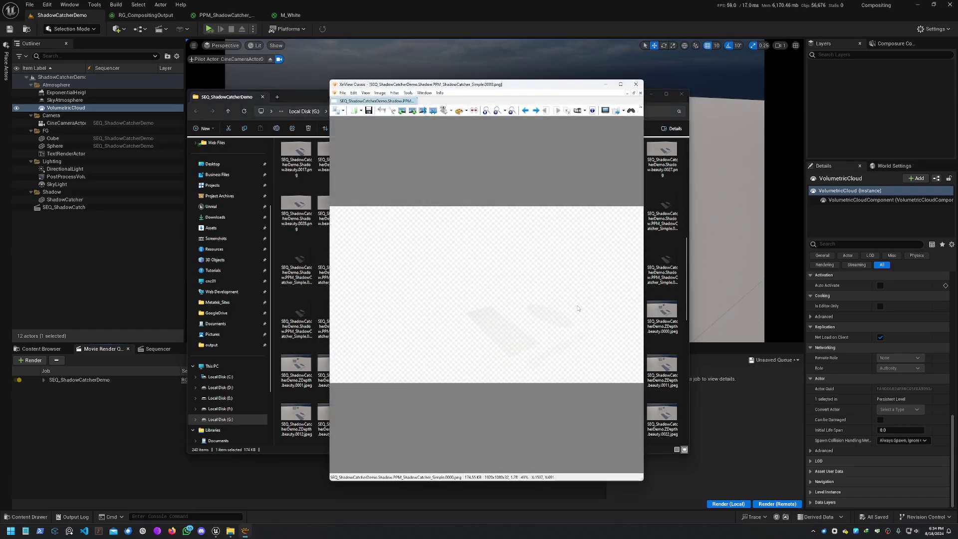
{"action": "left_click", "coordinate": [366, 93]}
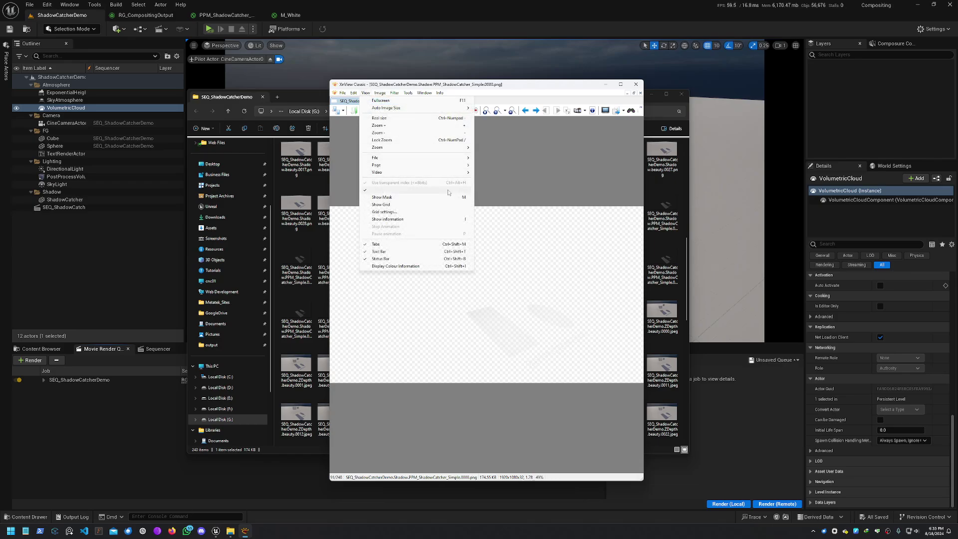
{"action": "left_click", "coordinate": [399, 190]}
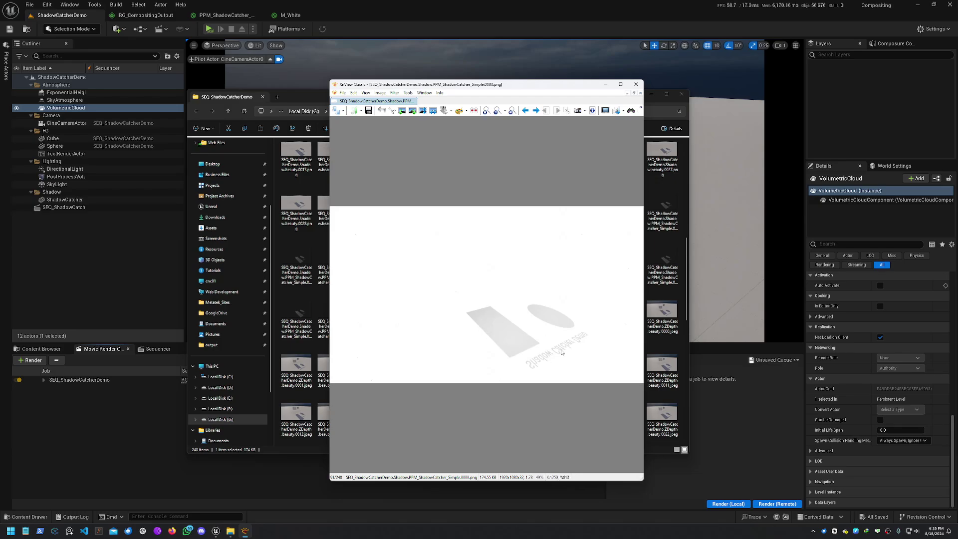
{"action": "left_click", "coordinate": [635, 84]}
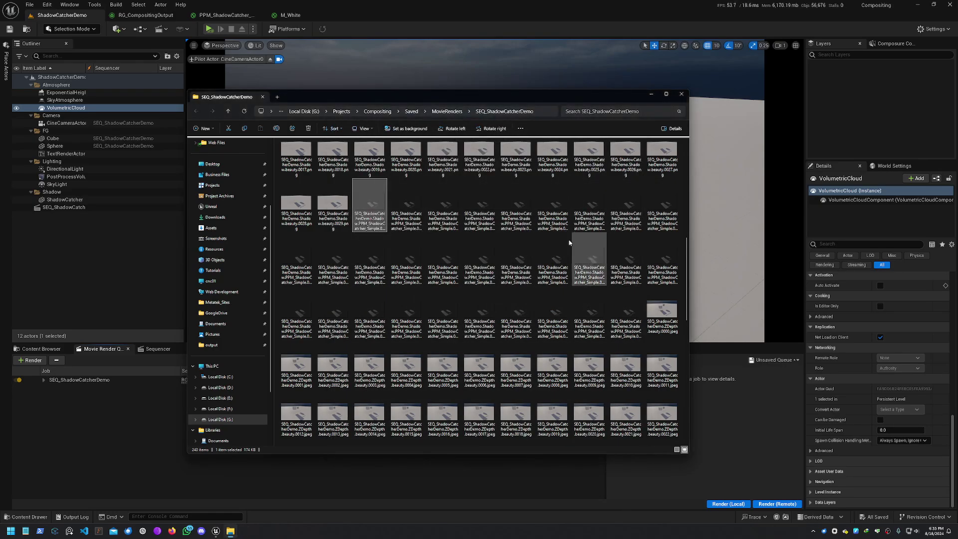
Step: View the first scene depth frame, SEQ_ShadowCatcherDemo.ZDepth.SceneDepth.0000.jpeg, and close the image viewer
{"action": "scroll", "coordinate": [531, 228], "scroll_direction": "down", "scroll_amount": 2}
{"action": "scroll", "coordinate": [531, 228], "scroll_direction": "down", "scroll_amount": 6}
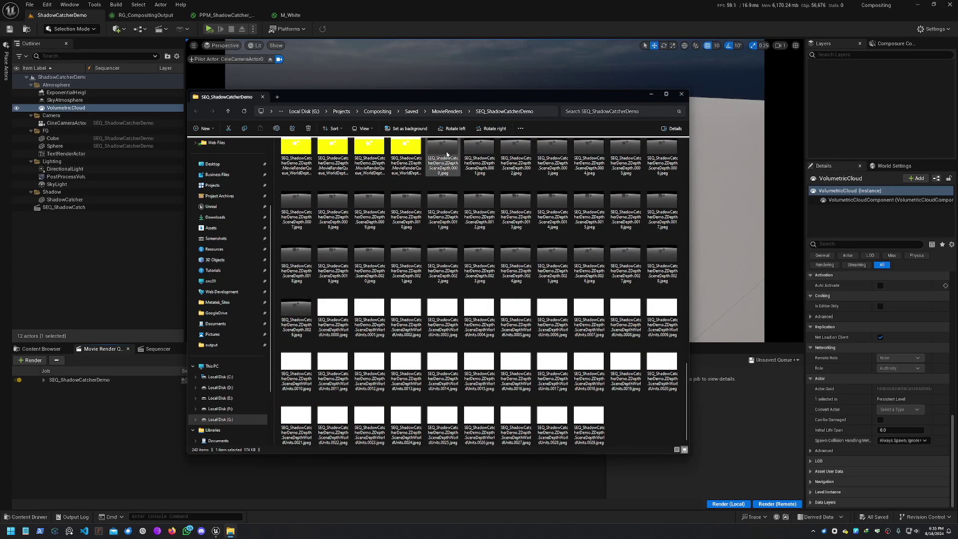
{"action": "double_click", "coordinate": [447, 156]}
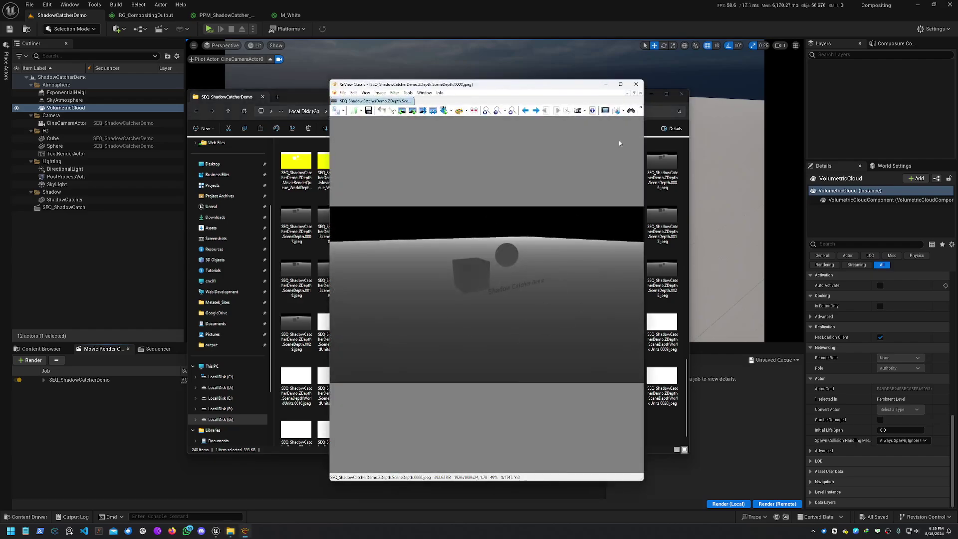
{"action": "left_click", "coordinate": [634, 85]}
Step: Delete all rendered files from the SEQ_ShadowCatcherDemo output folder and close the folder window
{"action": "key", "text": "ctrl+a"}
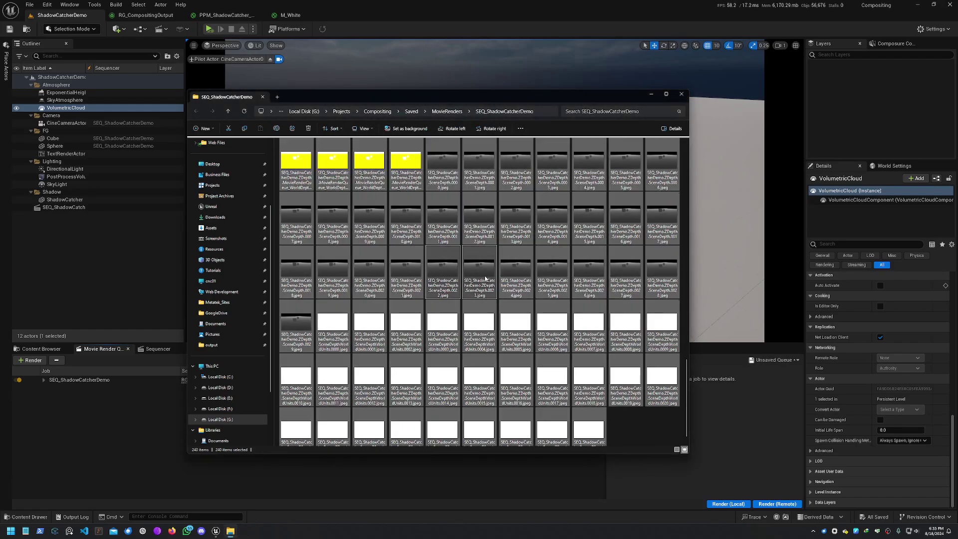
{"action": "key", "text": "Delete"}
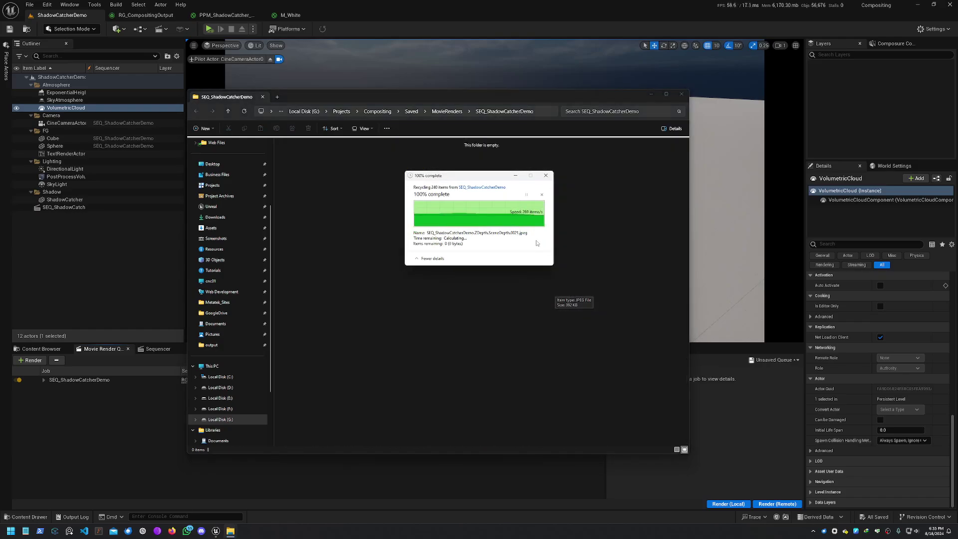
{"action": "left_click", "coordinate": [680, 95]}
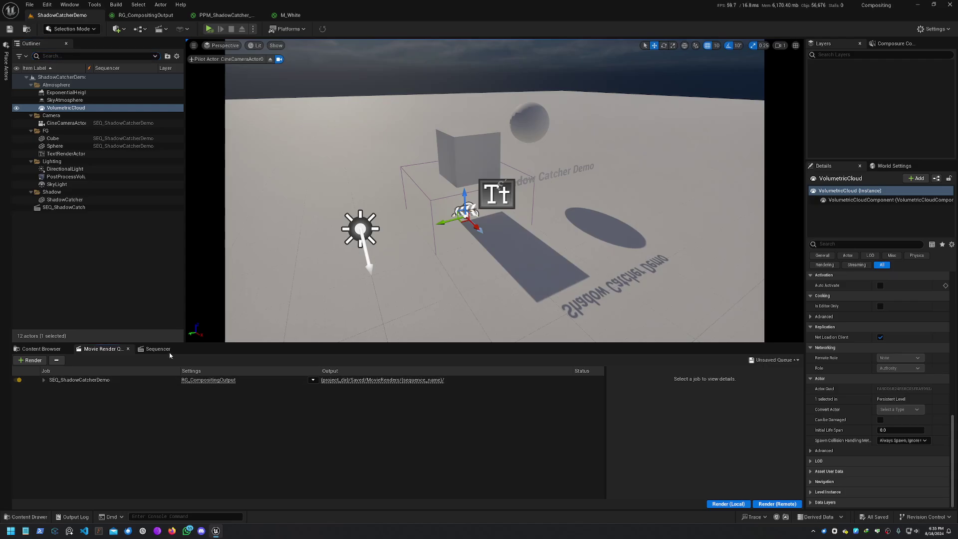
Step: Open the PPM_ShadowCatcher_Simple material from the ShadowCatchersPP content folder
{"action": "left_click", "coordinate": [167, 349]}
{"action": "left_click", "coordinate": [41, 349]}
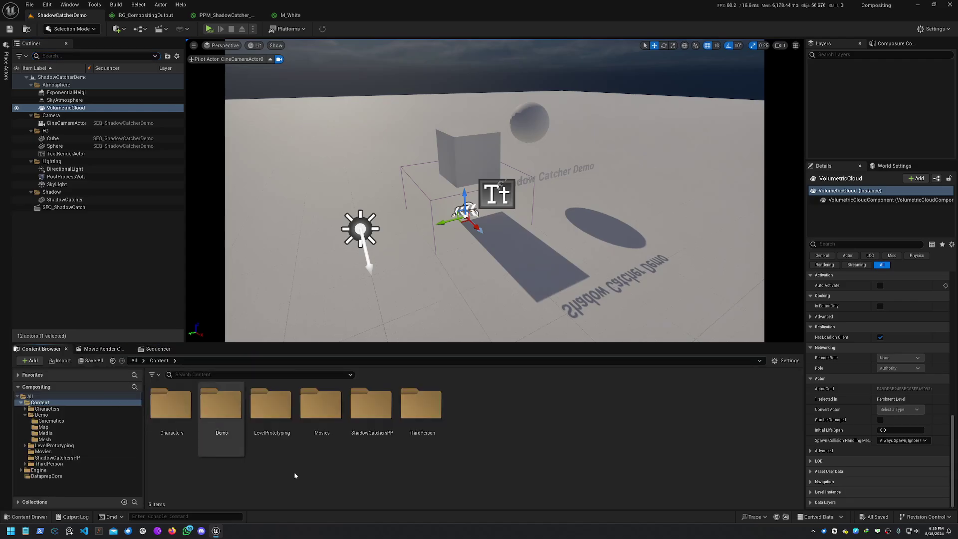
{"action": "double_click", "coordinate": [370, 405]}
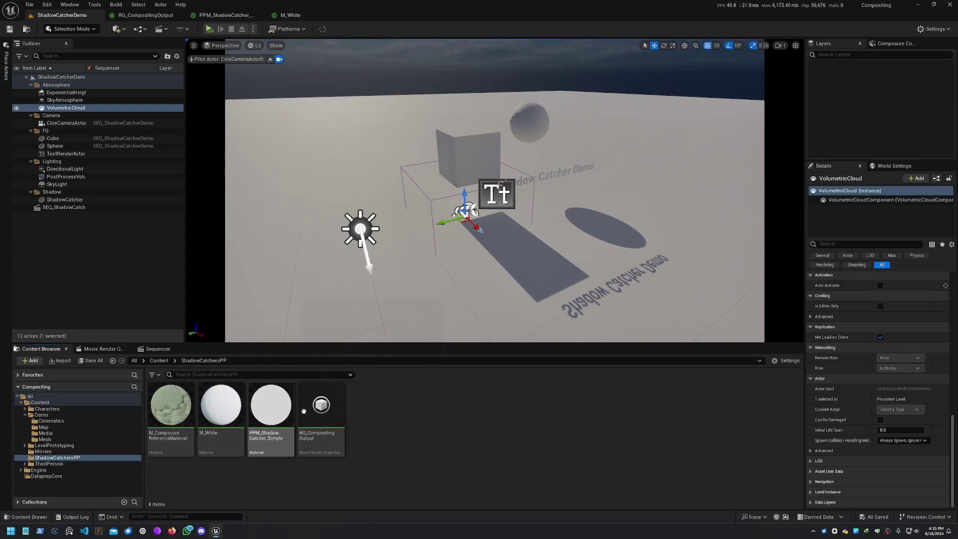
{"action": "double_click", "coordinate": [270, 406]}
Step: Examine the shadow pass nodes and the custom depth mask group in the material graph
{"action": "right_click_drag", "start_coordinate": [540, 260], "coordinate": [500, 333]}
{"action": "scroll", "coordinate": [573, 282], "scroll_direction": "down", "scroll_amount": 2}
{"action": "scroll", "coordinate": [509, 285], "scroll_direction": "up", "scroll_amount": 1}
{"action": "right_click_drag", "start_coordinate": [504, 285], "coordinate": [515, 302]}
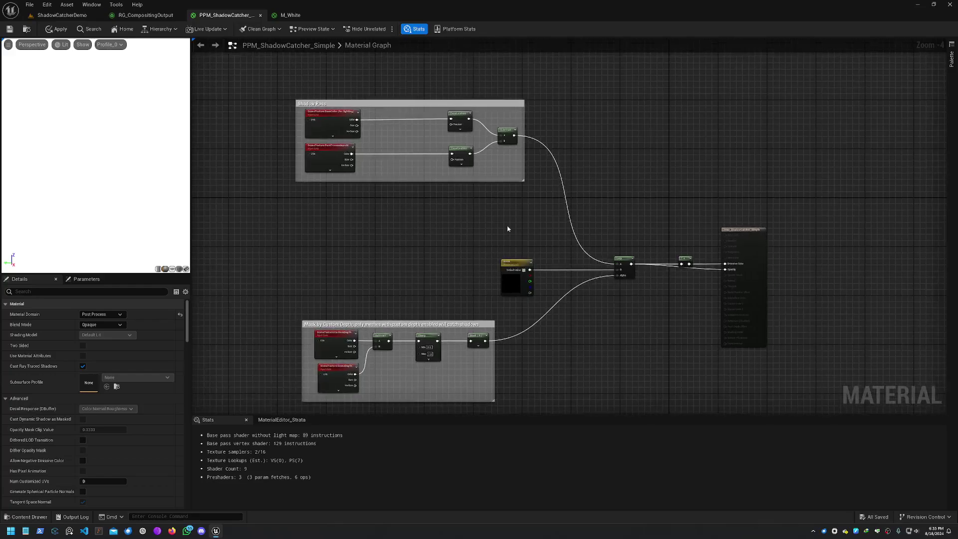
{"action": "right_click_drag", "start_coordinate": [508, 228], "coordinate": [565, 177]}
{"action": "scroll", "coordinate": [510, 226], "scroll_direction": "up", "scroll_amount": 2}
{"action": "right_click_drag", "start_coordinate": [511, 226], "coordinate": [495, 95]}
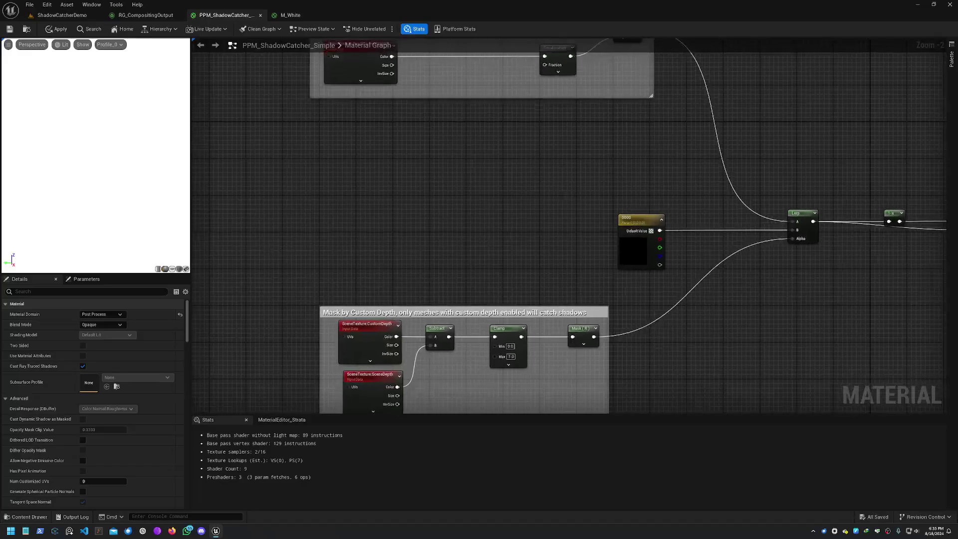
{"action": "right_click_drag", "start_coordinate": [464, 359], "coordinate": [410, 291]}
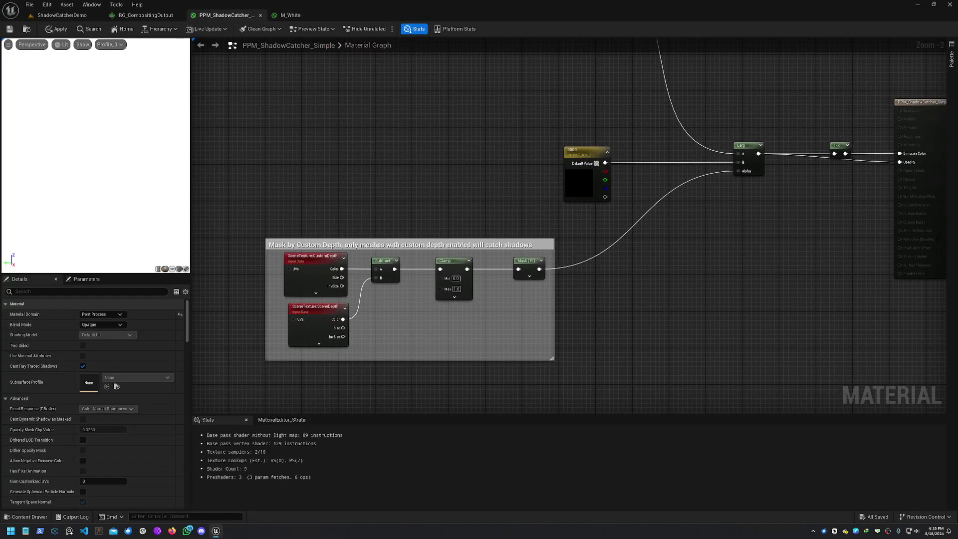
{"action": "right_click_drag", "start_coordinate": [543, 214], "coordinate": [481, 265]}
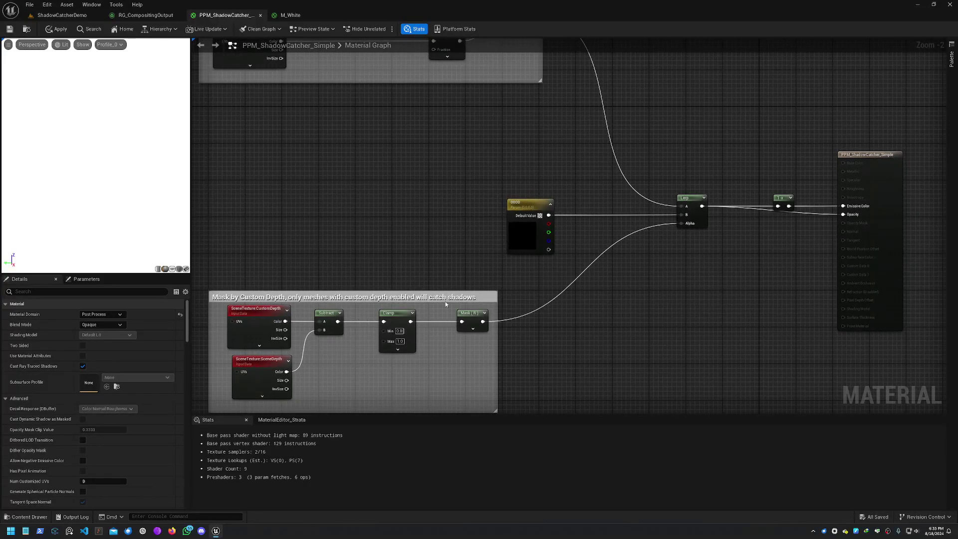
Step: Inspect the 1-x node between the Lerp and the material output, along with the nodes feeding them
{"action": "right_click_drag", "start_coordinate": [558, 292], "coordinate": [506, 295]}
{"action": "left_click", "coordinate": [723, 198]}
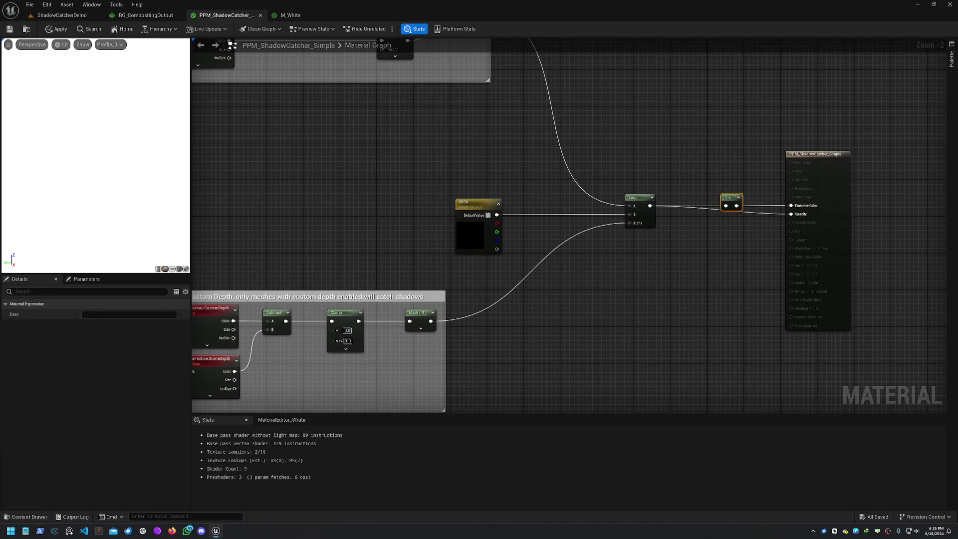
{"action": "right_click_drag", "start_coordinate": [285, 195], "coordinate": [391, 186]}
{"action": "right_click_drag", "start_coordinate": [522, 188], "coordinate": [436, 189]}
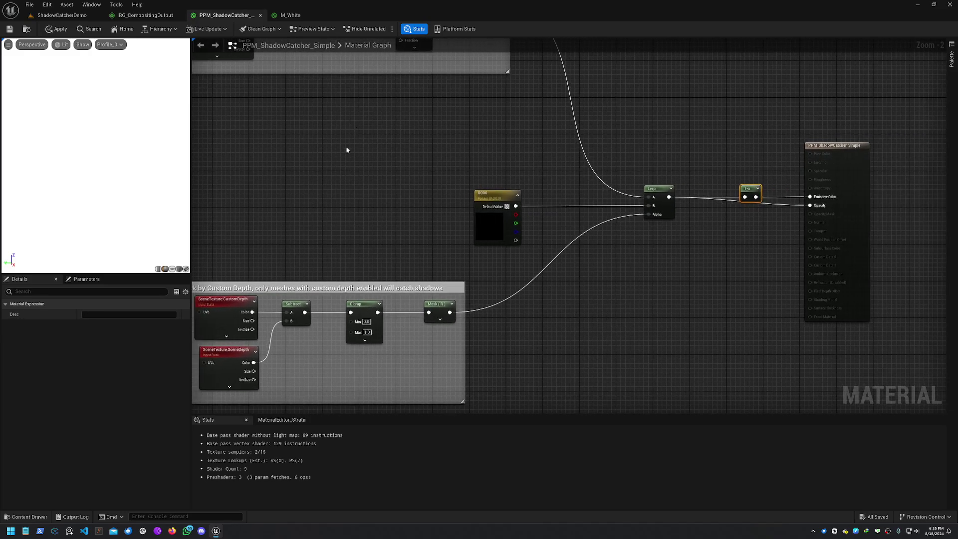
{"action": "right_click_drag", "start_coordinate": [346, 149], "coordinate": [617, 182]}
{"action": "right_click_drag", "start_coordinate": [468, 183], "coordinate": [215, 150]}
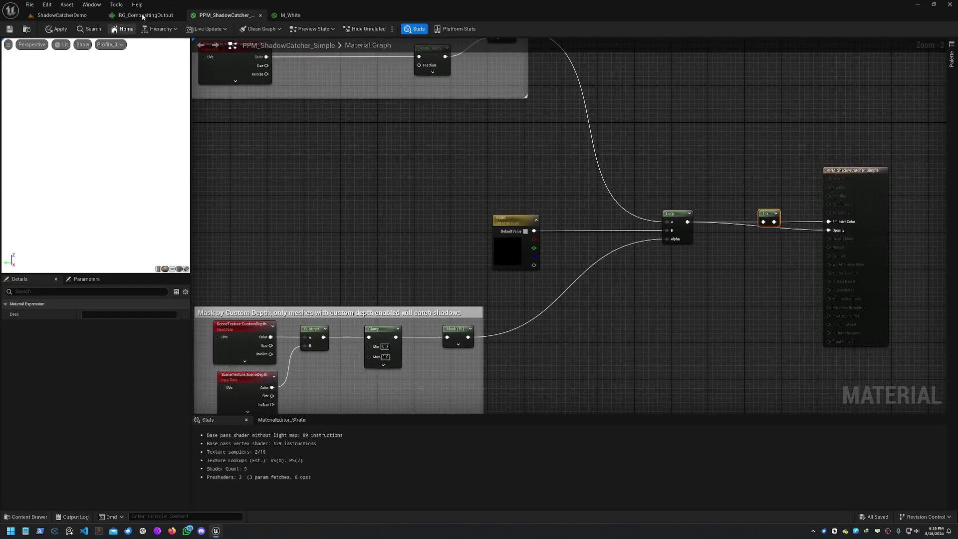
Step: Switch to the RG_CompositingOutput render graph and examine its overall layout, from the inputs to the pass groups
{"action": "left_click", "coordinate": [143, 16]}
{"action": "scroll", "coordinate": [545, 229], "scroll_direction": "up", "scroll_amount": 4}
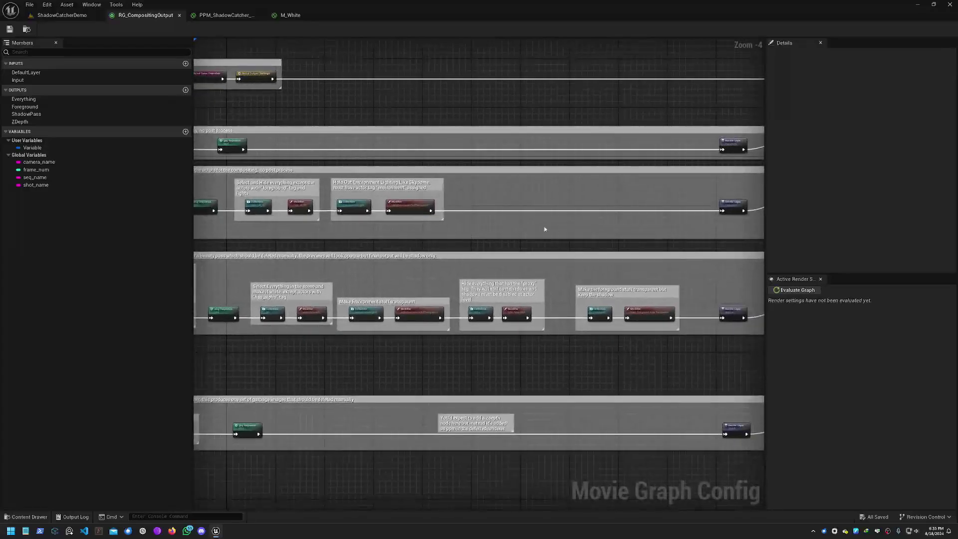
{"action": "right_click_drag", "start_coordinate": [561, 226], "coordinate": [340, 225]}
{"action": "right_click_drag", "start_coordinate": [475, 239], "coordinate": [813, 239]}
{"action": "right_click_drag", "start_coordinate": [368, 253], "coordinate": [467, 253]}
{"action": "scroll", "coordinate": [393, 169], "scroll_direction": "up", "scroll_amount": 2}
{"action": "right_click_drag", "start_coordinate": [372, 176], "coordinate": [408, 246]}
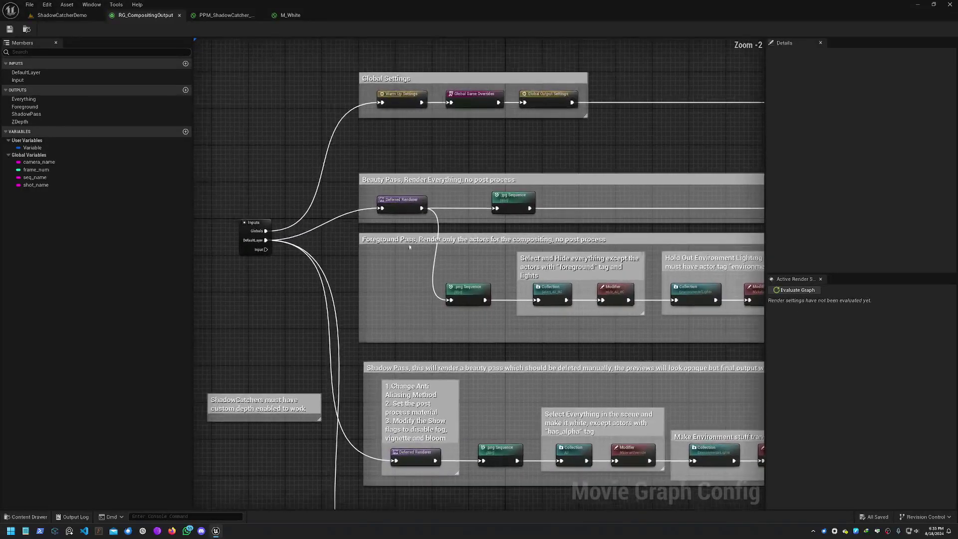
Step: Examine the Beauty Pass and Foreground Pass groups in the render graph, along with their comments
{"action": "scroll", "coordinate": [437, 212], "scroll_direction": "up", "scroll_amount": 2}
{"action": "right_click_drag", "start_coordinate": [344, 238], "coordinate": [505, 260]}
{"action": "right_click_drag", "start_coordinate": [685, 176], "coordinate": [439, 132]}
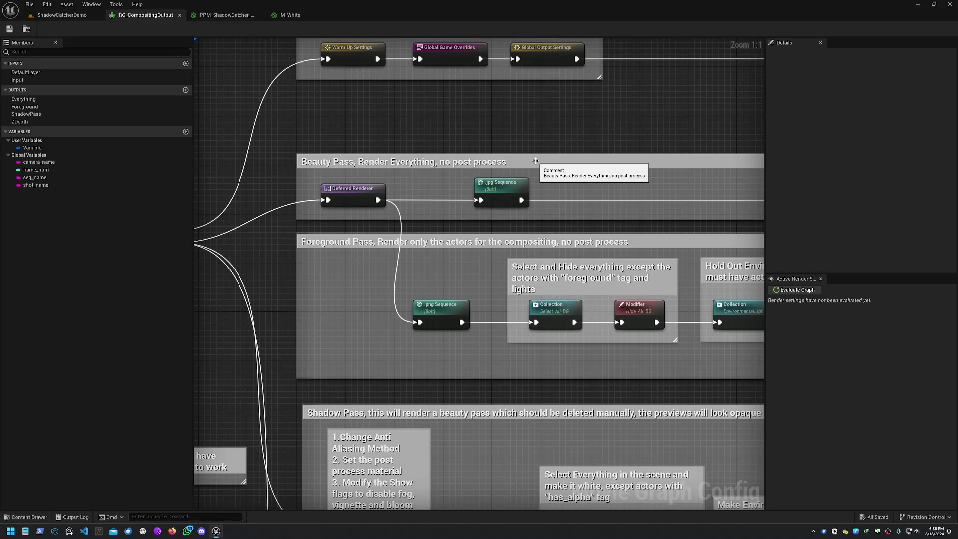
{"action": "right_click_drag", "start_coordinate": [534, 164], "coordinate": [499, 80]}
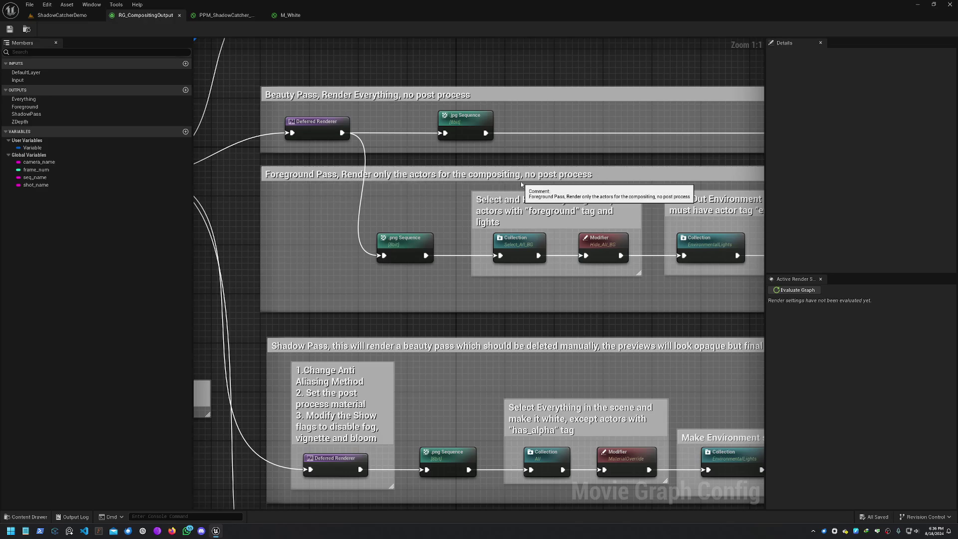
{"action": "right_click_drag", "start_coordinate": [626, 194], "coordinate": [495, 182]}
{"action": "right_click_drag", "start_coordinate": [380, 183], "coordinate": [460, 184]}
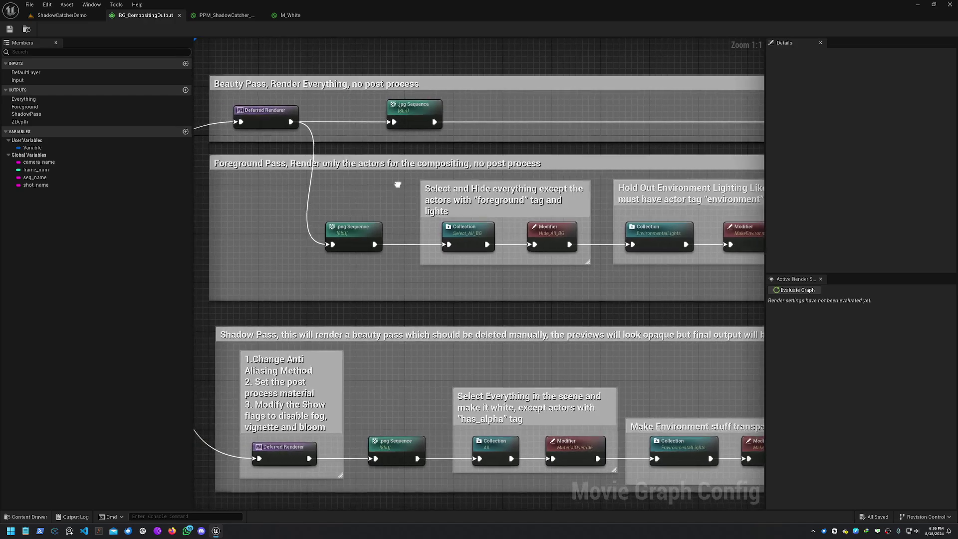
{"action": "right_click_drag", "start_coordinate": [398, 184], "coordinate": [523, 185]}
Step: Inspect the sampling, post-process and show flag settings of the Beauty Pass Deferred Renderer node
{"action": "left_click", "coordinate": [392, 116]}
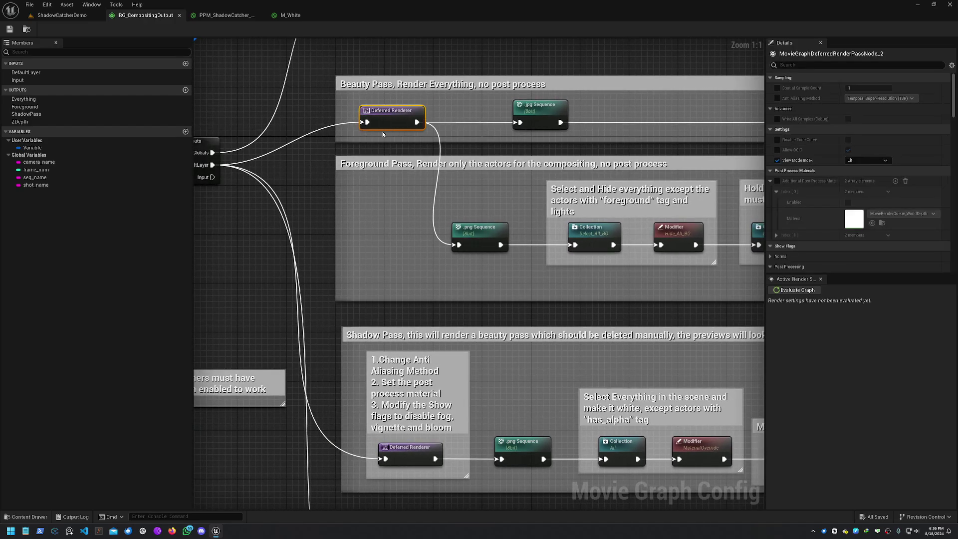
{"action": "scroll", "coordinate": [809, 139], "scroll_direction": "down", "scroll_amount": 5}
{"action": "scroll", "coordinate": [811, 167], "scroll_direction": "down", "scroll_amount": 10}
{"action": "scroll", "coordinate": [809, 194], "scroll_direction": "up", "scroll_amount": 2}
{"action": "right_click_drag", "start_coordinate": [380, 242], "coordinate": [391, 243]}
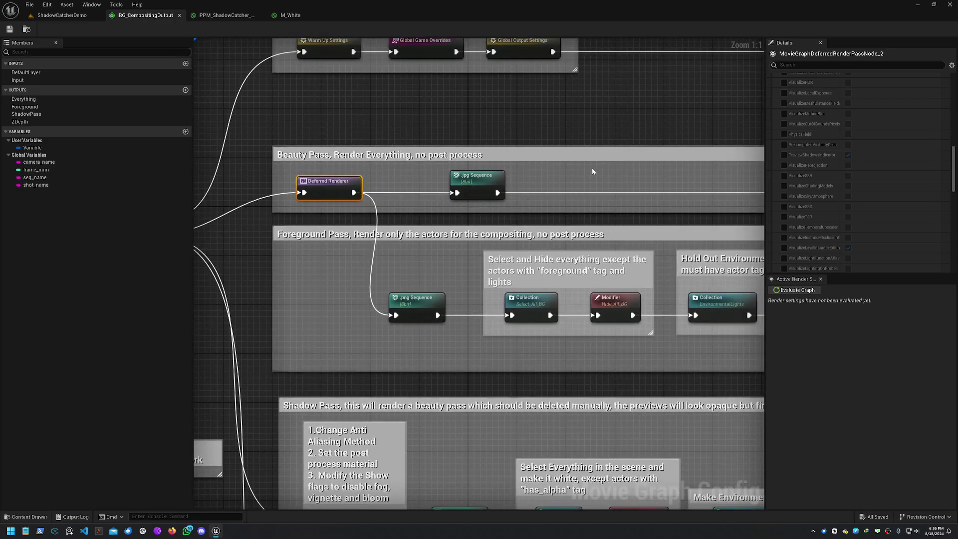
Step: Search the available graph nodes for png and exr output types, leaving the graph as it is
{"action": "right_click", "coordinate": [533, 118]}
{"action": "type", "text": ".png"}
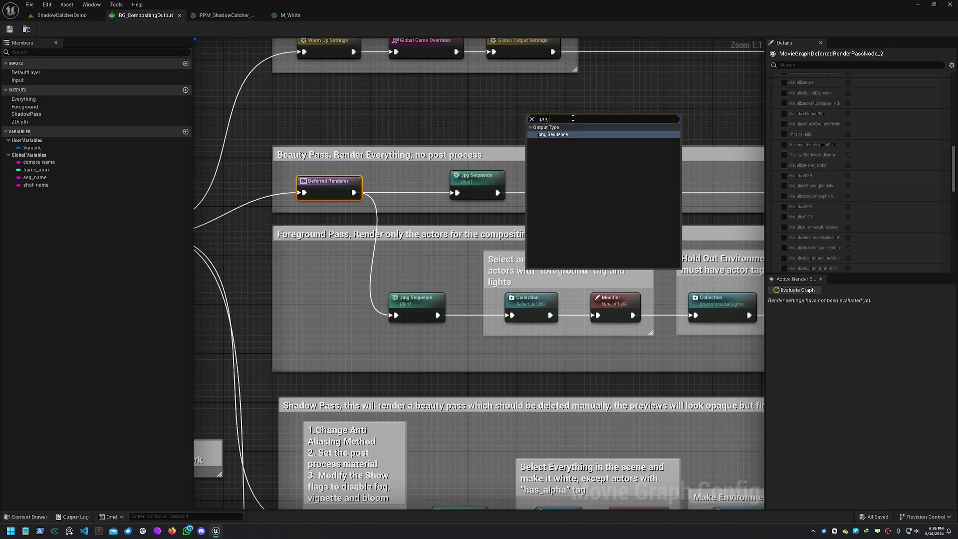
{"action": "key", "text": "Escape"}
{"action": "right_click", "coordinate": [395, 100]}
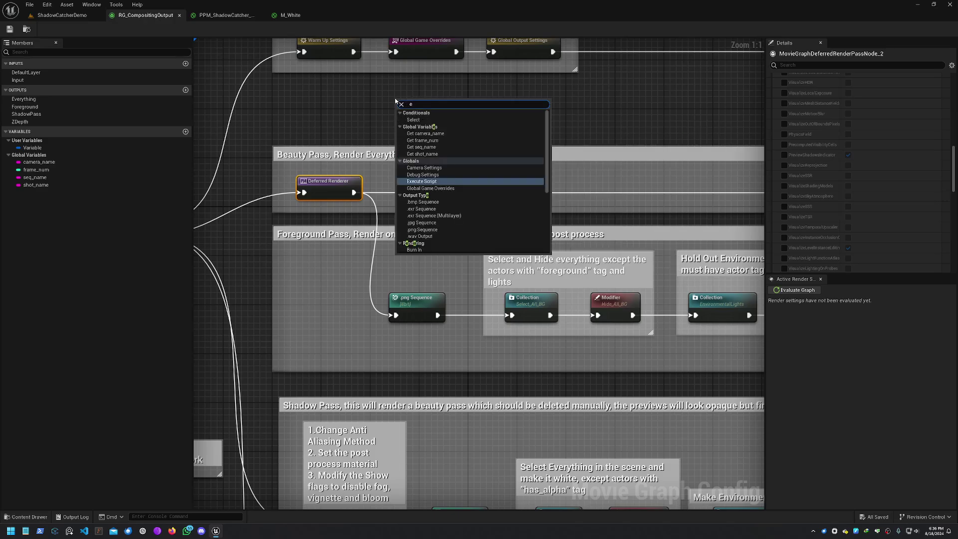
{"action": "type", "text": "exr"}
{"action": "left_click", "coordinate": [394, 103]}
{"action": "right_click_drag", "start_coordinate": [341, 186], "coordinate": [297, 181]}
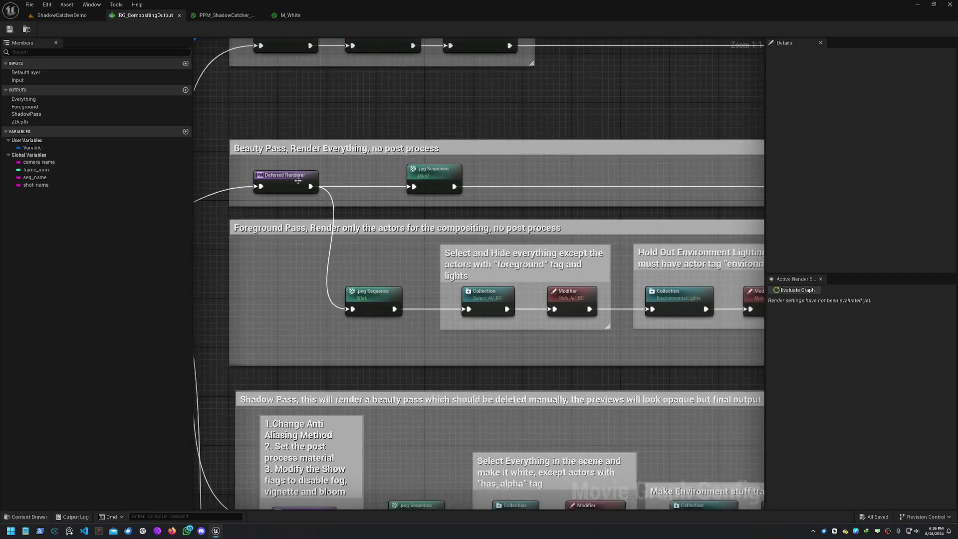
Step: Inspect the Beauty Pass Render Layer node's layer name and look up Render Layer among the available nodes
{"action": "right_click_drag", "start_coordinate": [440, 187], "coordinate": [433, 159]}
{"action": "left_click", "coordinate": [559, 182]}
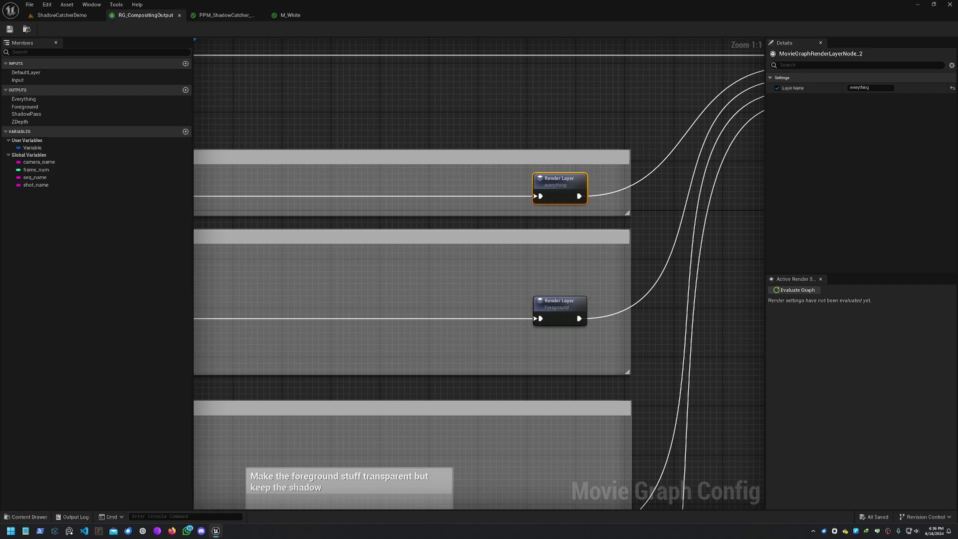
{"action": "right_click", "coordinate": [556, 110]}
{"action": "type", "text": "render"}
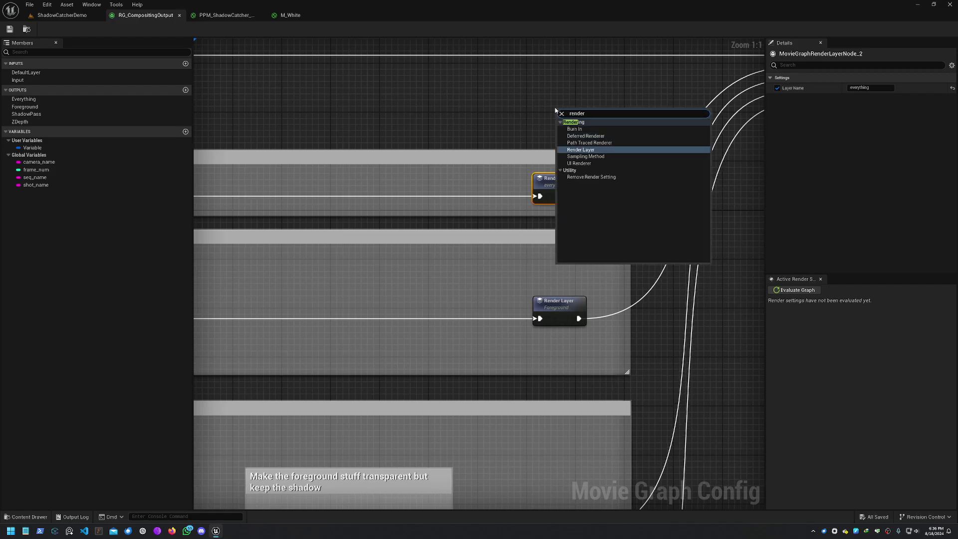
{"action": "left_click", "coordinate": [634, 102]}
Step: Inspect the graph's Outputs node and how the render layers connect to its pins
{"action": "right_click_drag", "start_coordinate": [635, 133], "coordinate": [463, 160]}
{"action": "scroll", "coordinate": [430, 154], "scroll_direction": "down", "scroll_amount": 1}
{"action": "left_click", "coordinate": [585, 110]}
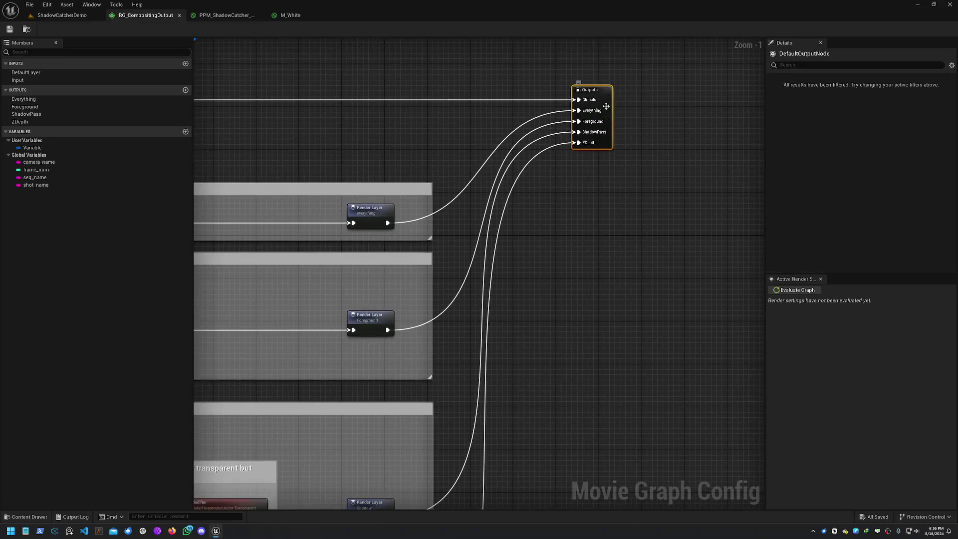
{"action": "right_click_drag", "start_coordinate": [240, 136], "coordinate": [340, 109]}
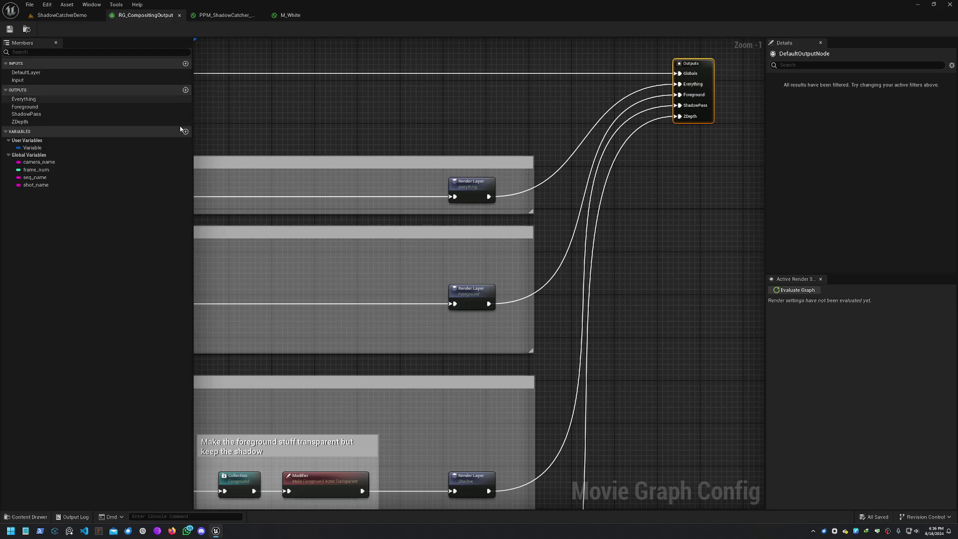
Step: Inspect the Select_All_BG collection's conditions and the Hide_All_BG modifier's visibility settings in the Foreground Pass
{"action": "right_click_drag", "start_coordinate": [337, 170], "coordinate": [648, 150]}
{"action": "right_click_drag", "start_coordinate": [406, 206], "coordinate": [672, 169]}
{"action": "right_click_drag", "start_coordinate": [419, 213], "coordinate": [709, 207]}
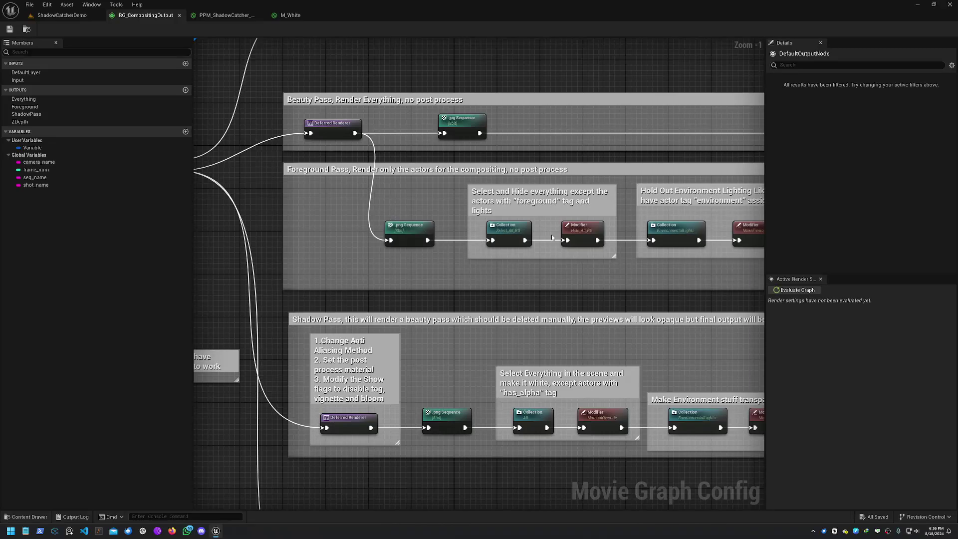
{"action": "right_click_drag", "start_coordinate": [577, 225], "coordinate": [428, 194]}
{"action": "scroll", "coordinate": [402, 215], "scroll_direction": "up", "scroll_amount": 1}
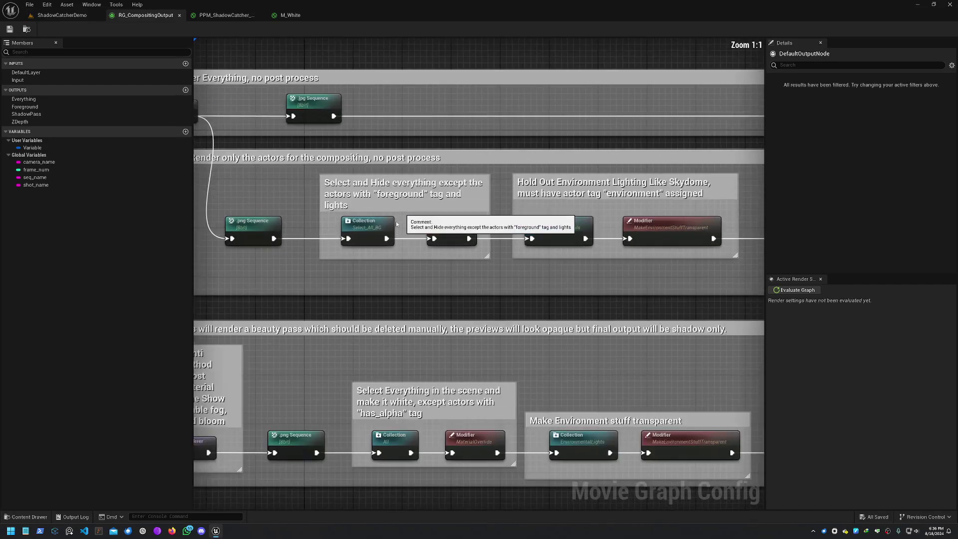
{"action": "left_click", "coordinate": [363, 226]}
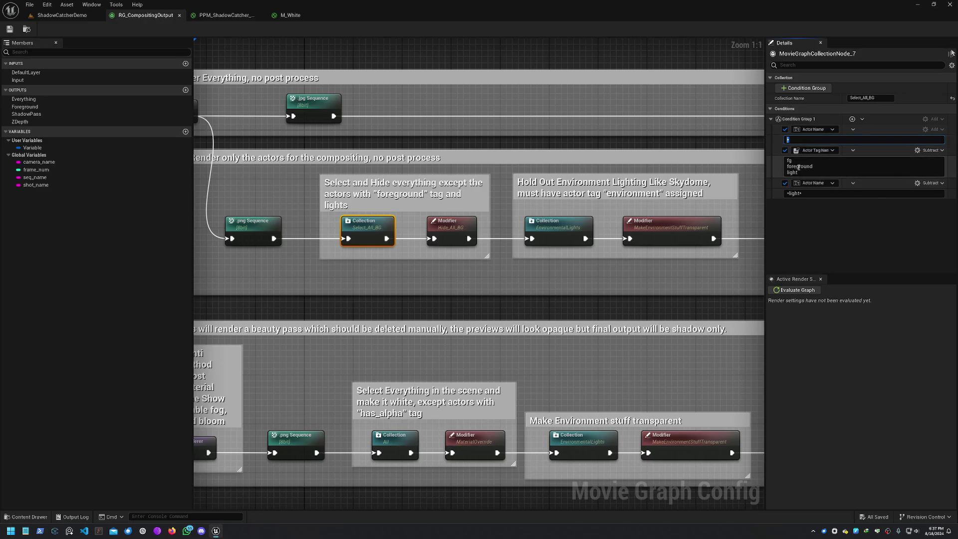
{"action": "left_click", "coordinate": [814, 162]}
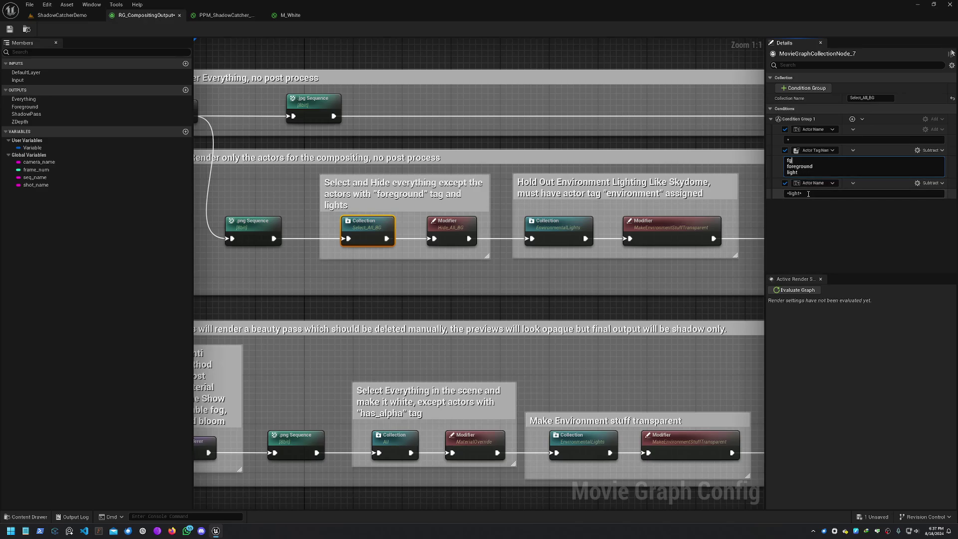
{"action": "left_click", "coordinate": [449, 220]}
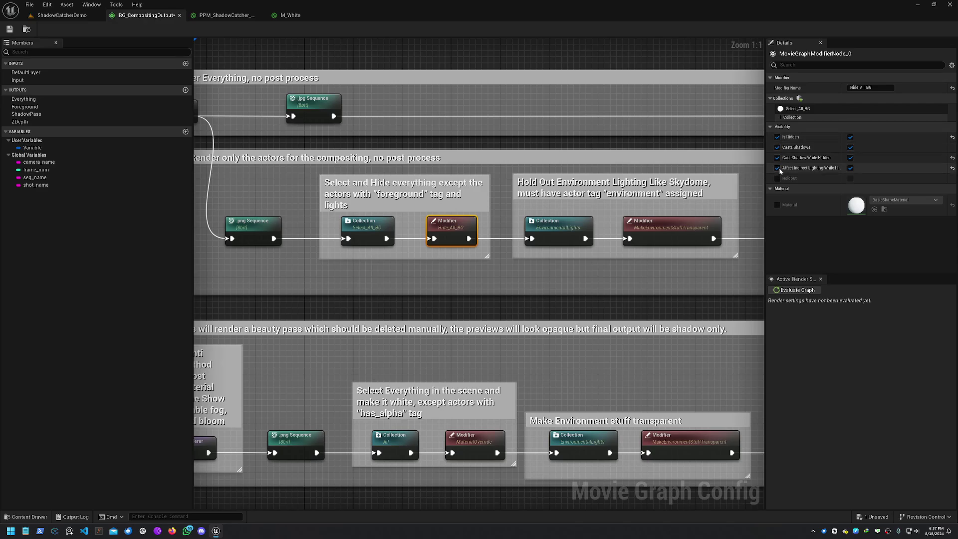
Step: Inspect the Foreground Pass EnvironmentalLights collection's tag conditions and check the ExponentialHeightFog actor's tags in the ShadowCatcherDemo level
{"action": "left_click", "coordinate": [564, 231]}
{"action": "right_click_drag", "start_coordinate": [629, 278], "coordinate": [473, 268]}
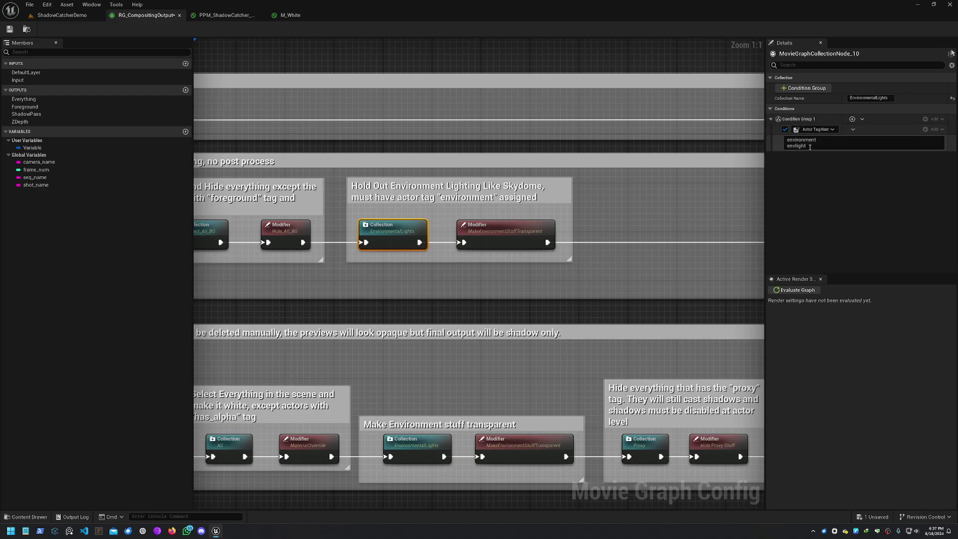
{"action": "left_click", "coordinate": [62, 15]}
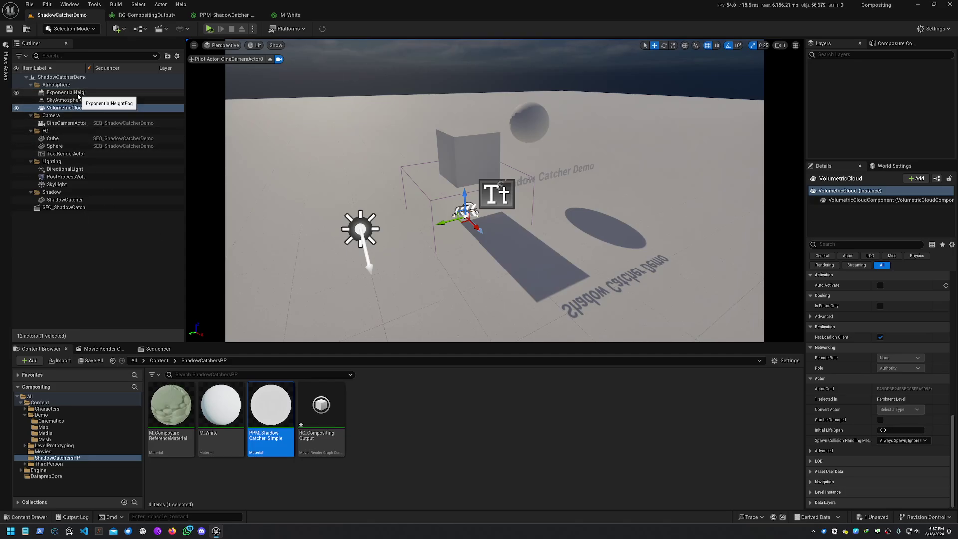
{"action": "left_click", "coordinate": [73, 91]}
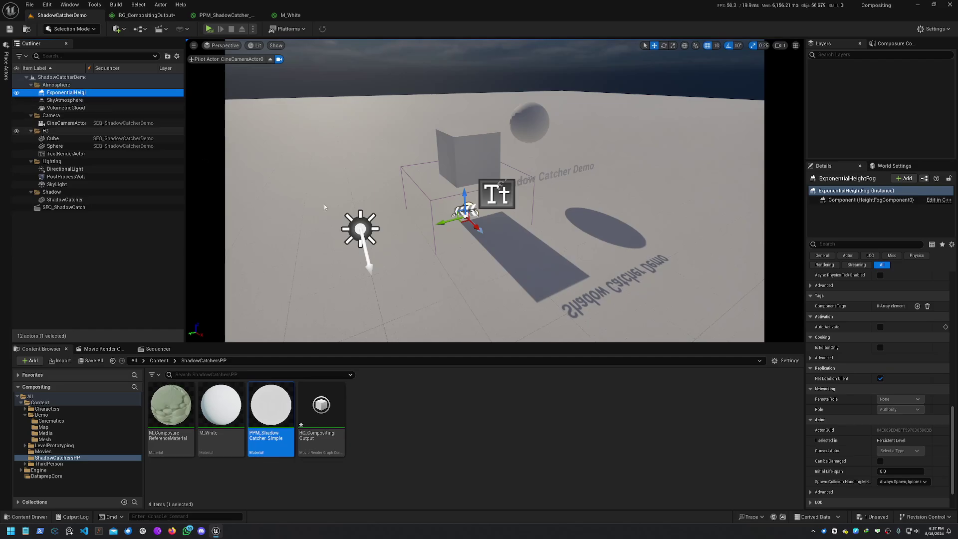
{"action": "left_click", "coordinate": [842, 244]}
{"action": "type", "text": "tea"}
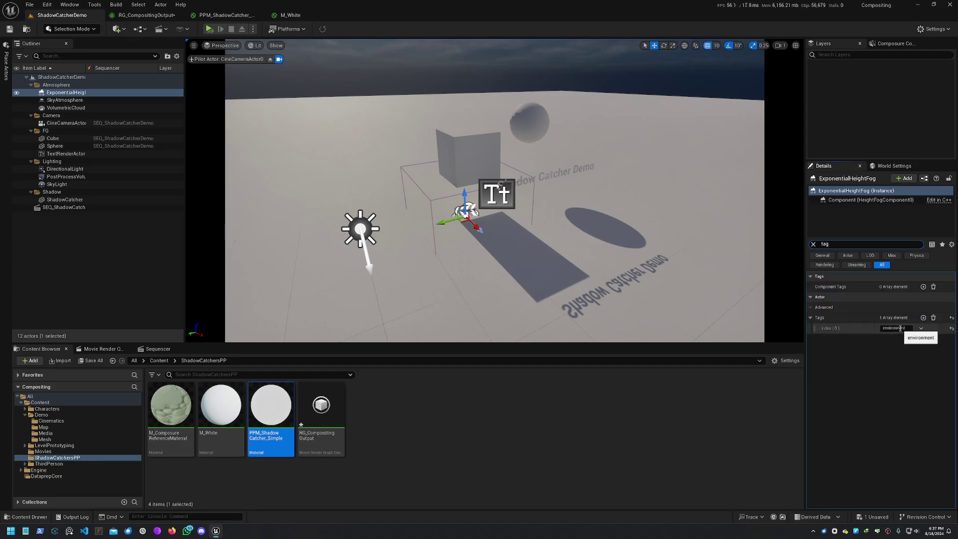
Step: Return to the RG_CompositingOutput graph and inspect the Foreground Pass MakeEnvironmentStuffTransparent modifier's visibility and holdout settings
{"action": "left_click", "coordinate": [144, 15]}
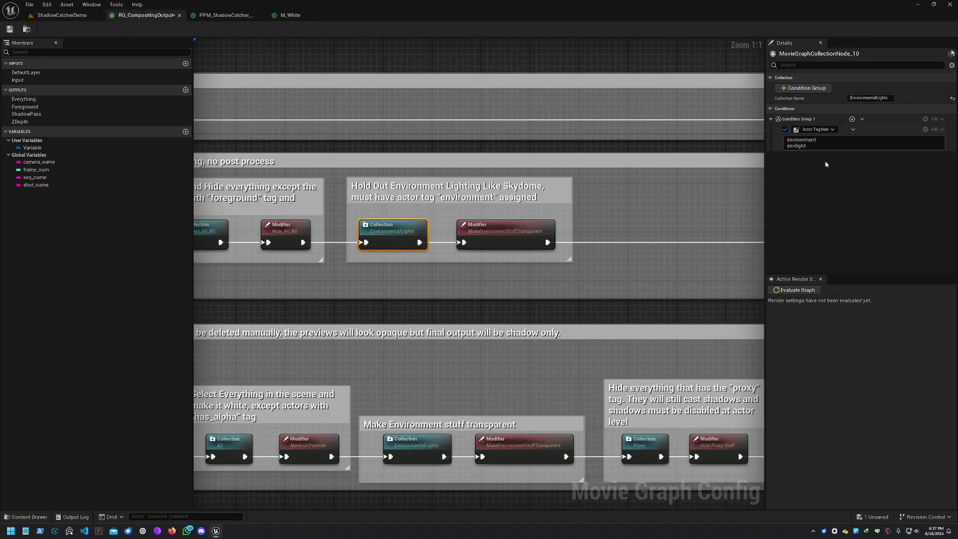
{"action": "right_click_drag", "start_coordinate": [604, 309], "coordinate": [649, 244]}
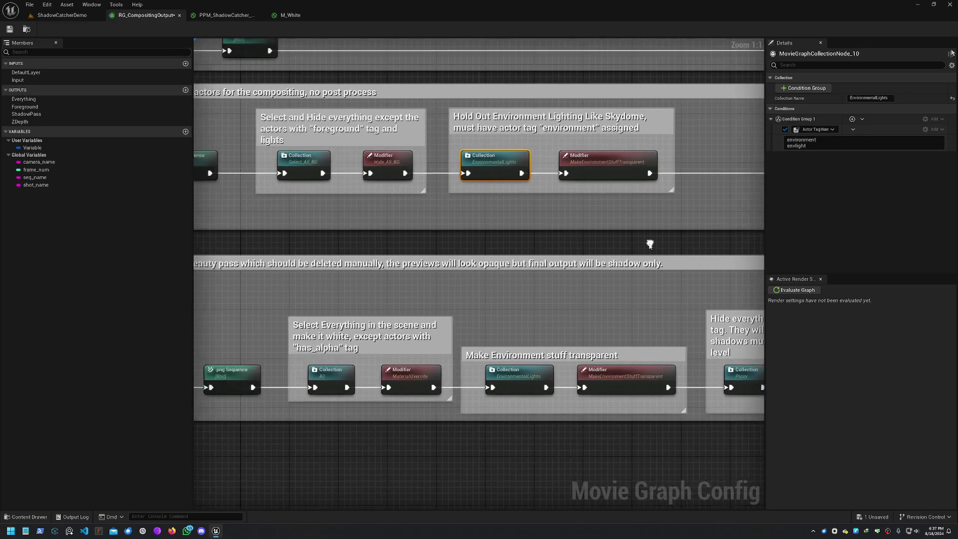
{"action": "right_click_drag", "start_coordinate": [455, 301], "coordinate": [270, 283]}
{"action": "right_click_drag", "start_coordinate": [510, 218], "coordinate": [345, 259]}
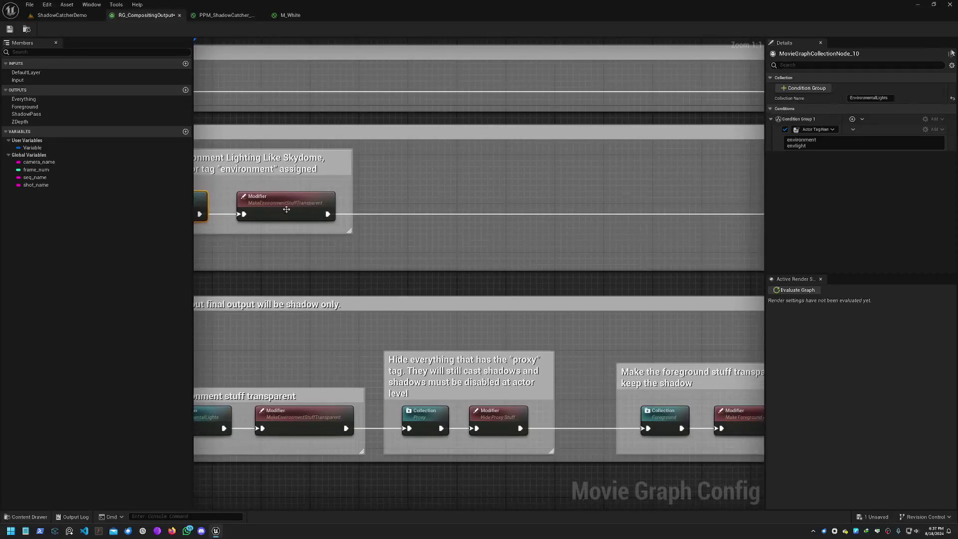
{"action": "left_click", "coordinate": [287, 208]}
{"action": "right_click_drag", "start_coordinate": [531, 214], "coordinate": [700, 214]}
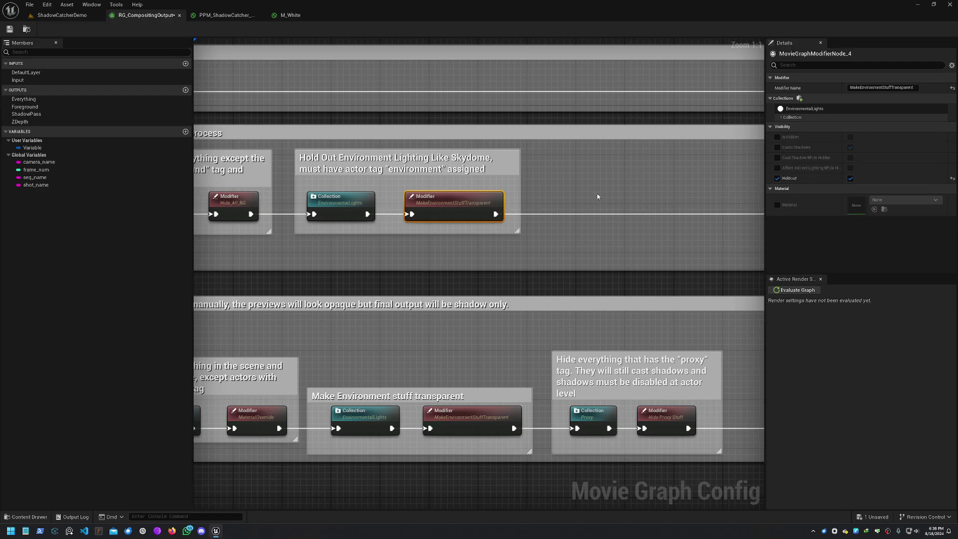
{"action": "right_click_drag", "start_coordinate": [644, 253], "coordinate": [528, 250]}
{"action": "right_click_drag", "start_coordinate": [599, 243], "coordinate": [624, 230]}
{"action": "right_click_drag", "start_coordinate": [385, 211], "coordinate": [479, 213]}
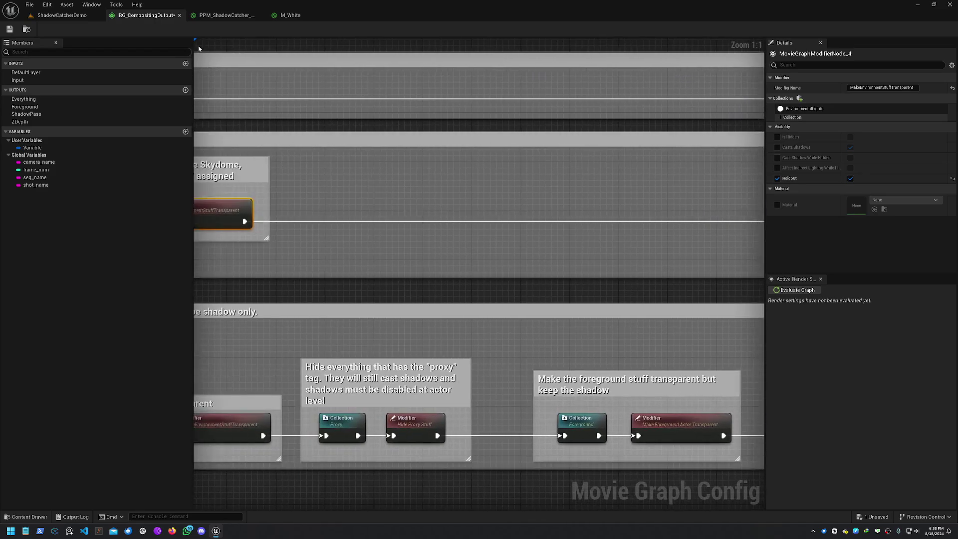
Step: Switch to the ShadowCatcherDemo level and render the SEQ_ShadowCatcherDemo job locally with the Movie Render Queue
{"action": "left_click", "coordinate": [61, 15]}
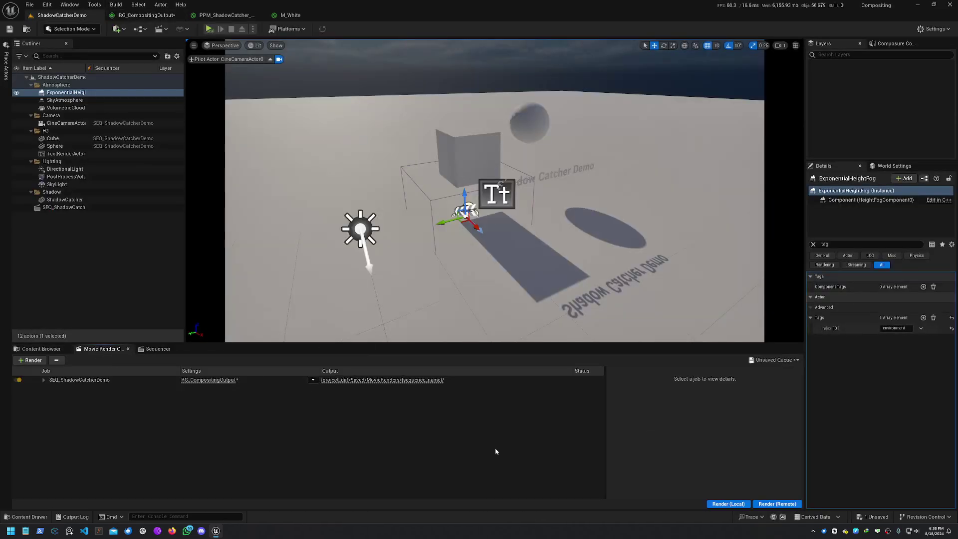
{"action": "left_click", "coordinate": [734, 503]}
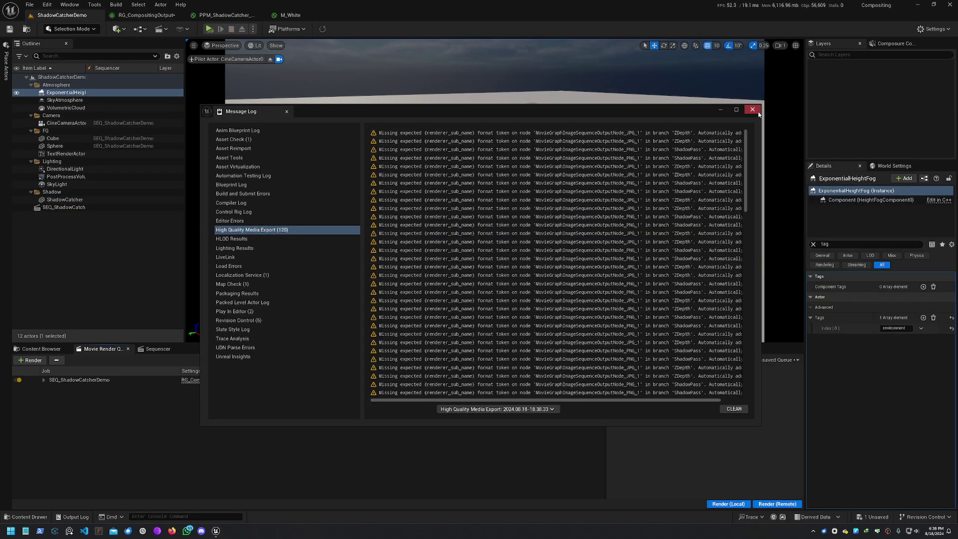
{"action": "left_click", "coordinate": [752, 110]}
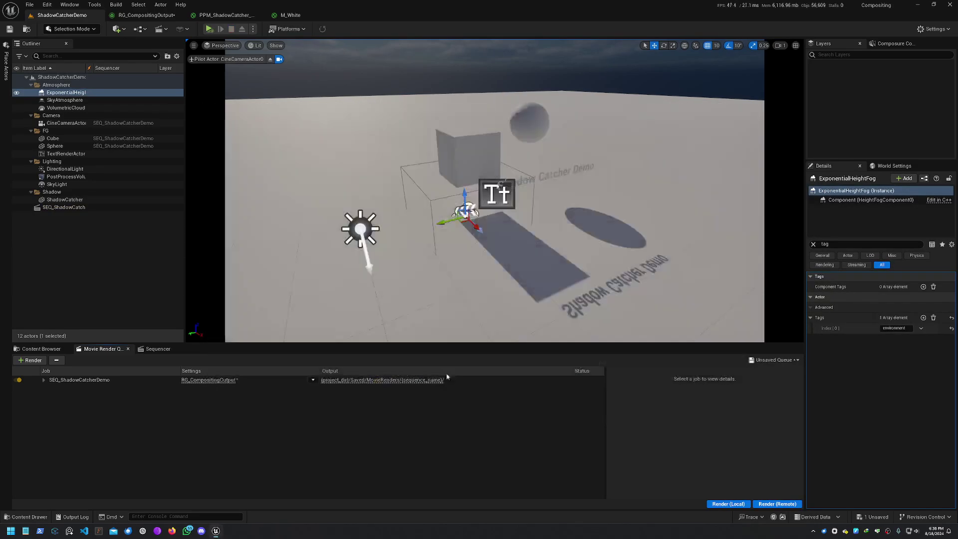
Step: Inspect the Shadow Pass Deferred Renderer's anti-aliasing, post-process material and show flags in RG_CompositingOutput, and switch to the PPM_ShadowCatcher_Simple material
{"action": "left_click", "coordinate": [158, 17]}
{"action": "right_click_drag", "start_coordinate": [406, 307], "coordinate": [527, 190]}
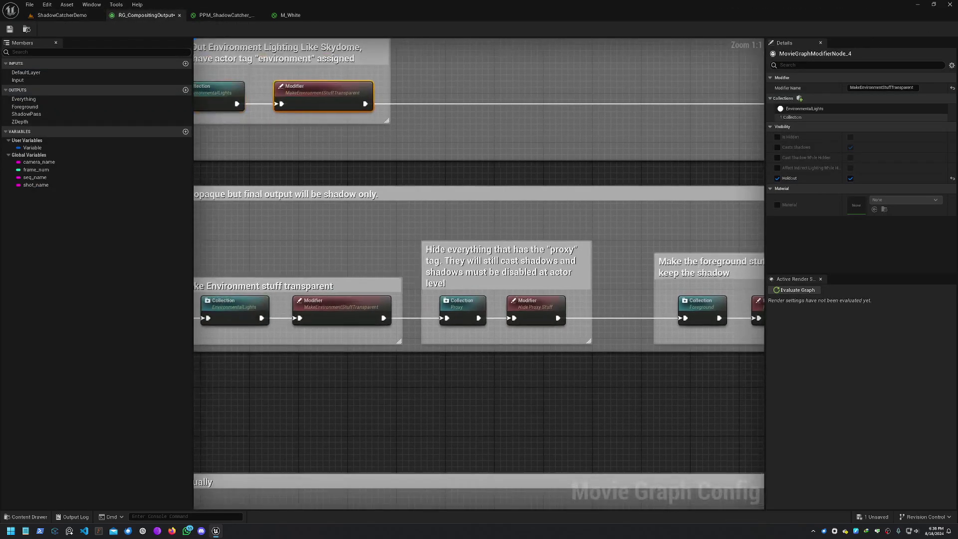
{"action": "right_click_drag", "start_coordinate": [350, 261], "coordinate": [498, 258]}
{"action": "right_click_drag", "start_coordinate": [405, 187], "coordinate": [658, 246]}
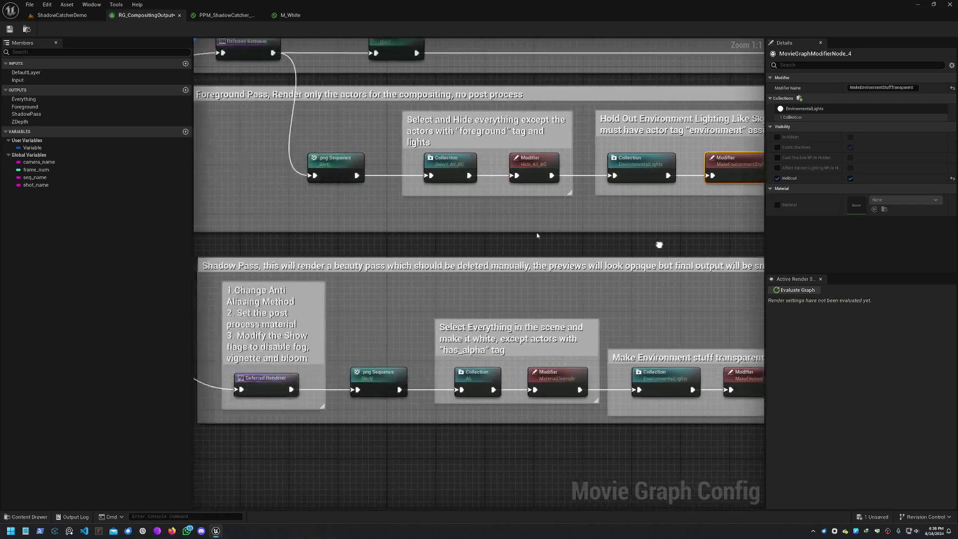
{"action": "right_click_drag", "start_coordinate": [319, 177], "coordinate": [378, 177]}
{"action": "right_click_drag", "start_coordinate": [506, 202], "coordinate": [413, 142]}
{"action": "right_click_drag", "start_coordinate": [374, 254], "coordinate": [455, 234]}
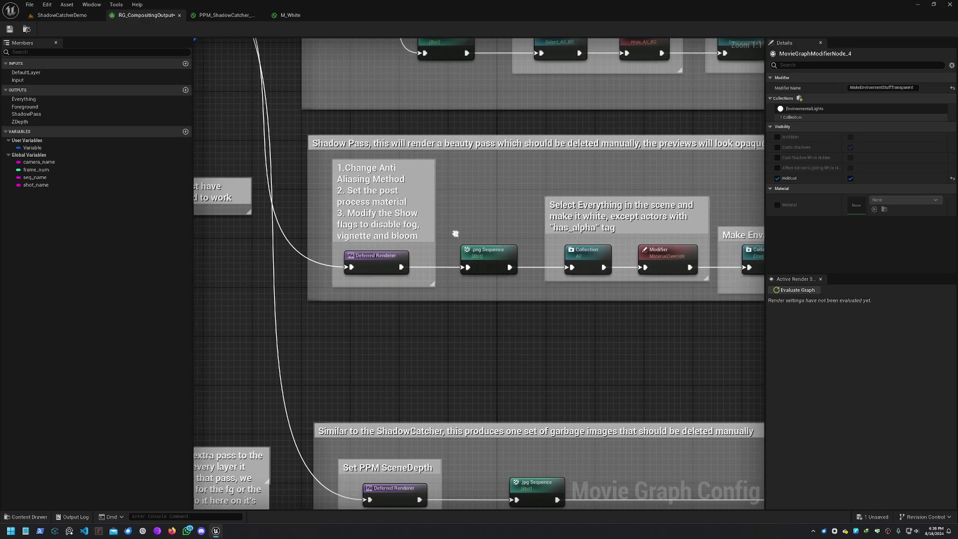
{"action": "left_click", "coordinate": [378, 258]}
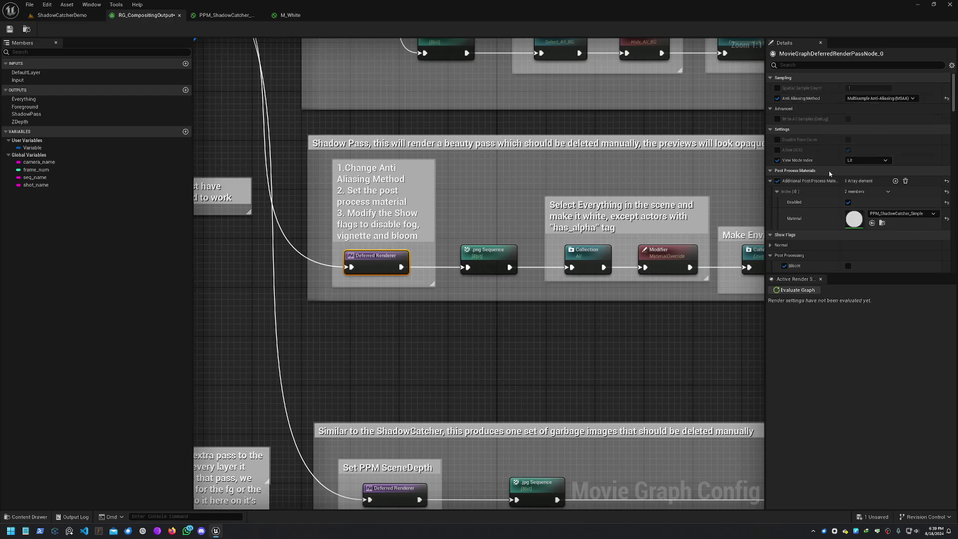
{"action": "scroll", "coordinate": [819, 167], "scroll_direction": "down", "scroll_amount": 2}
{"action": "scroll", "coordinate": [838, 152], "scroll_direction": "down", "scroll_amount": 1}
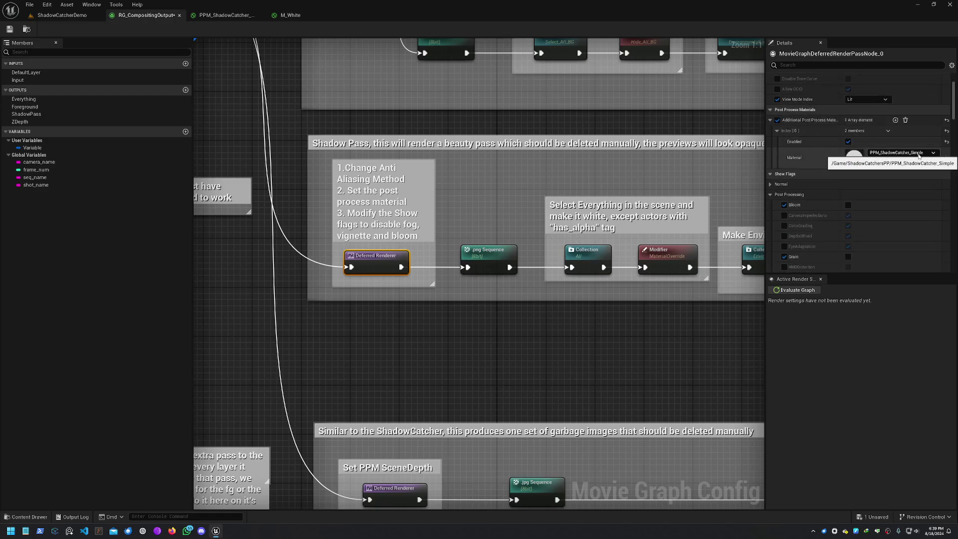
{"action": "left_click", "coordinate": [226, 14]}
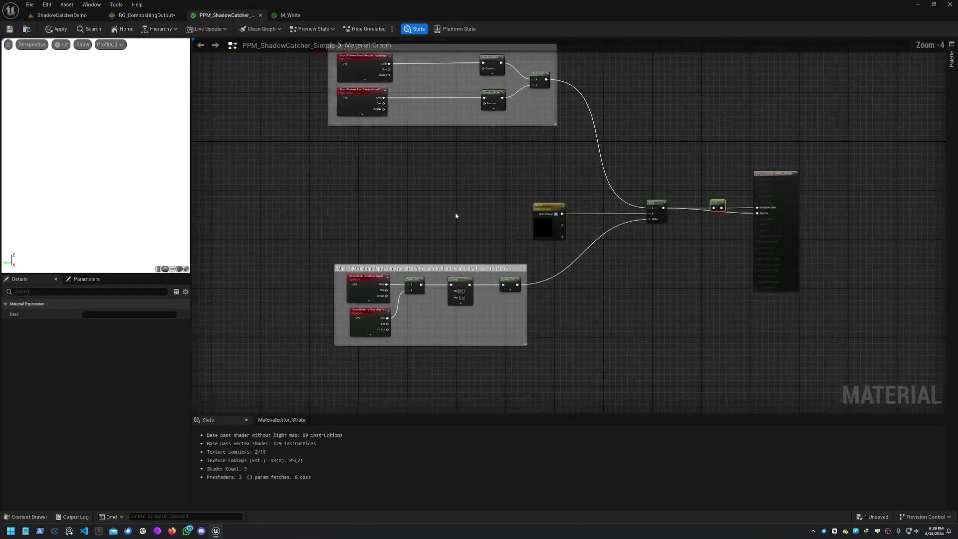
Step: Return to the RG_CompositingOutput graph and review the Shadow Pass layout from its Deferred Renderer to the environment nodes
{"action": "left_click", "coordinate": [146, 15]}
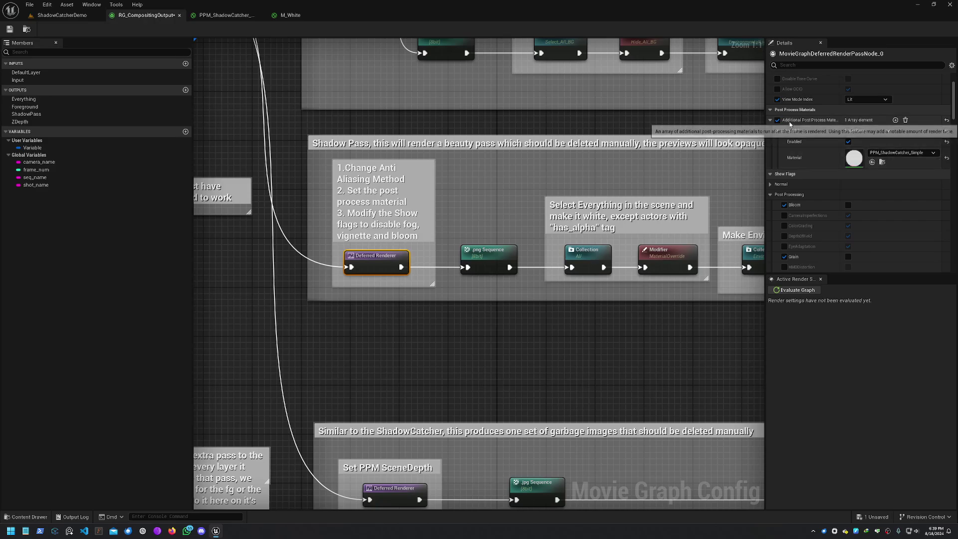
{"action": "right_click_drag", "start_coordinate": [460, 269], "coordinate": [420, 227]}
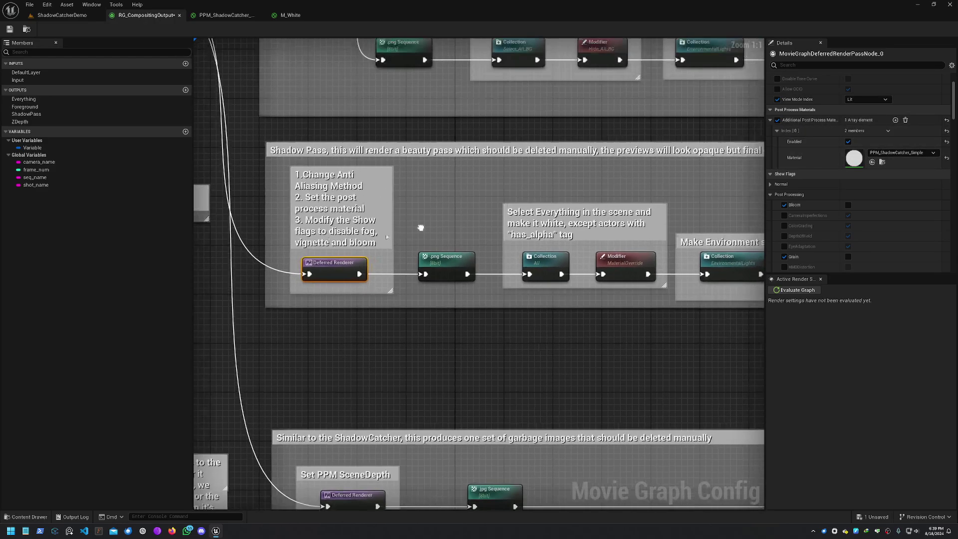
{"action": "right_click_drag", "start_coordinate": [664, 218], "coordinate": [573, 219]}
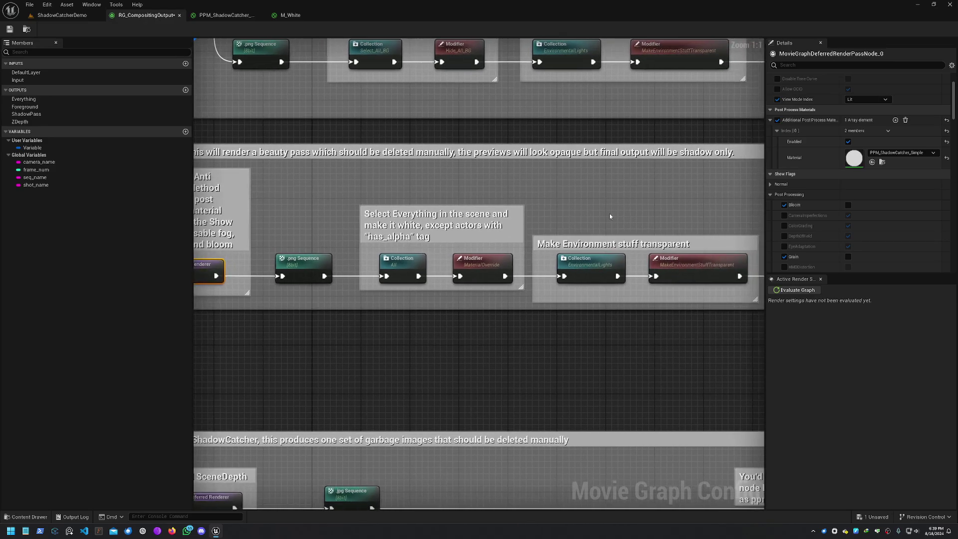
{"action": "right_click_drag", "start_coordinate": [258, 223], "coordinate": [355, 210]}
{"action": "right_click_drag", "start_coordinate": [527, 189], "coordinate": [586, 179]}
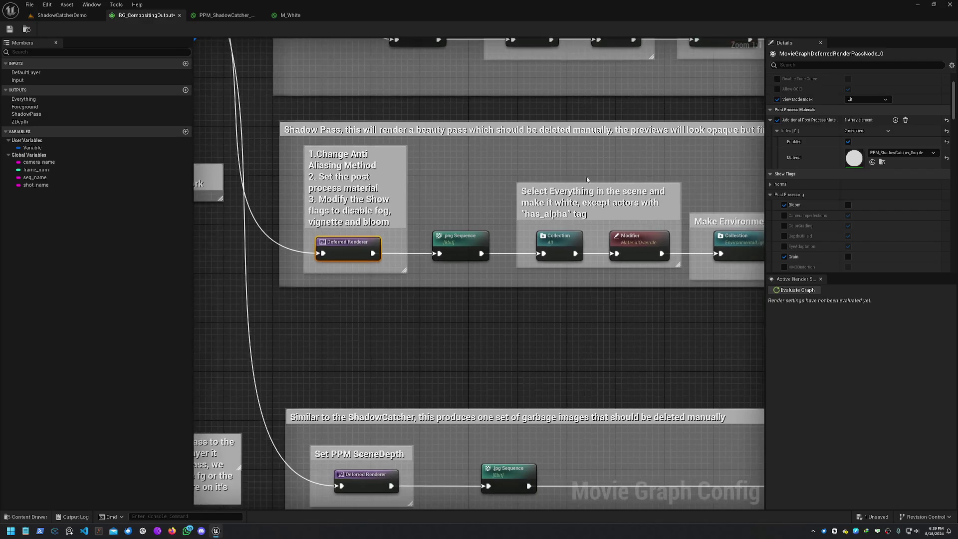
{"action": "right_click_drag", "start_coordinate": [492, 179], "coordinate": [540, 253]}
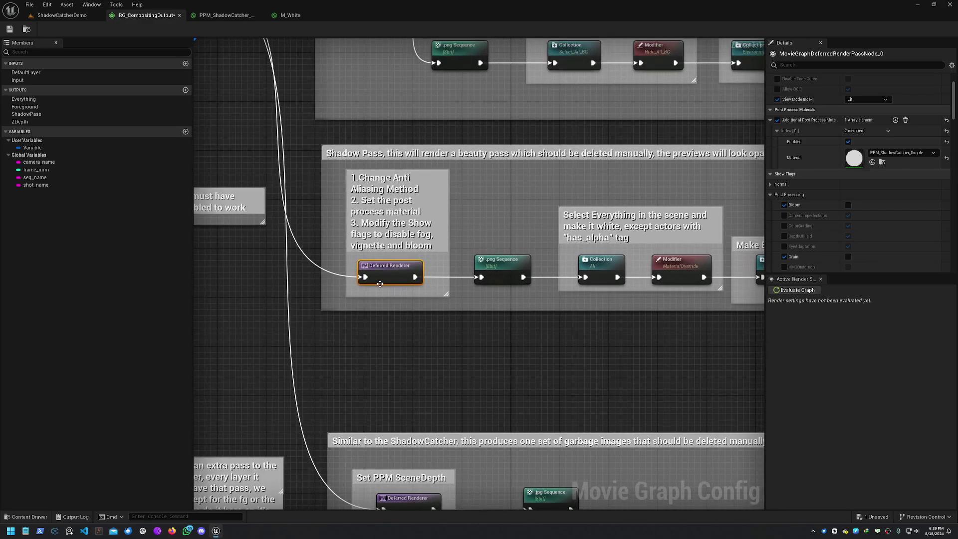
Step: Review the Shadow Pass Deferred Renderer's show flag overrides for post processing, light types, lighting components and lighting features
{"action": "scroll", "coordinate": [805, 128], "scroll_direction": "down", "scroll_amount": 2}
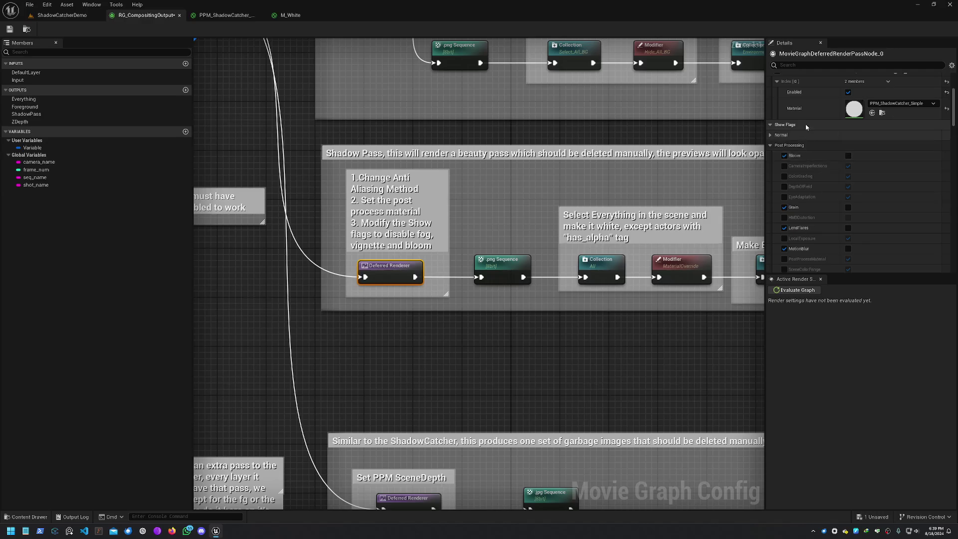
{"action": "scroll", "coordinate": [804, 172], "scroll_direction": "down", "scroll_amount": 1}
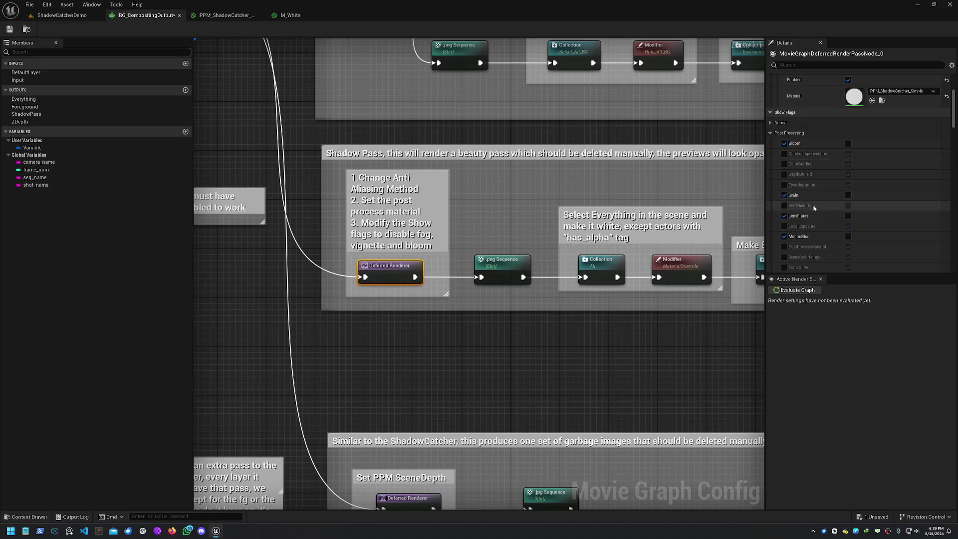
{"action": "scroll", "coordinate": [818, 235], "scroll_direction": "down", "scroll_amount": 1}
{"action": "scroll", "coordinate": [818, 235], "scroll_direction": "down", "scroll_amount": 5}
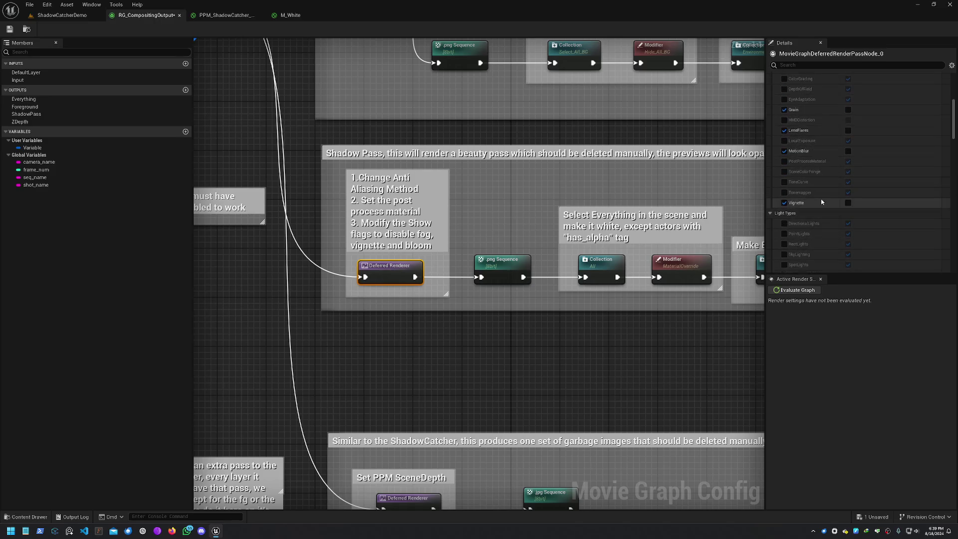
{"action": "scroll", "coordinate": [822, 201], "scroll_direction": "down", "scroll_amount": 2}
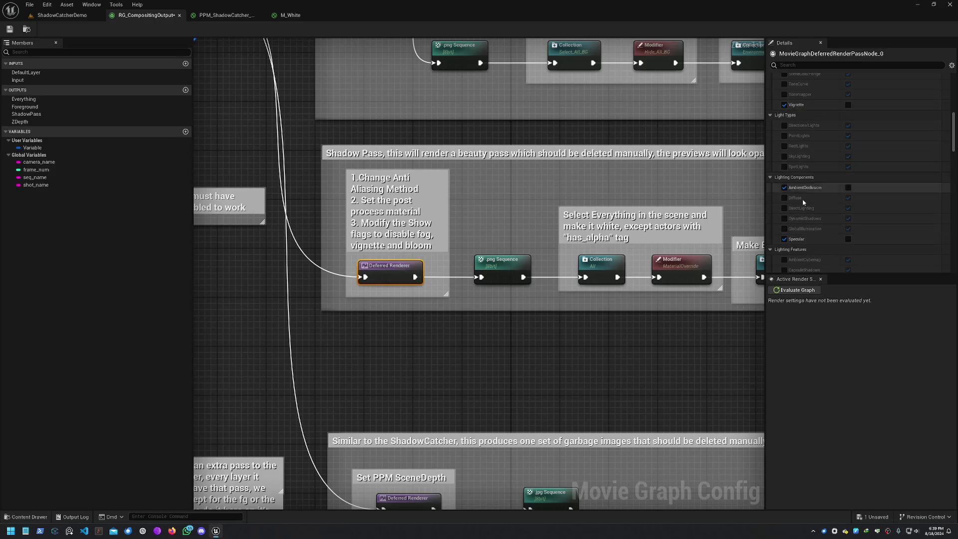
{"action": "scroll", "coordinate": [815, 216], "scroll_direction": "down", "scroll_amount": 1}
{"action": "scroll", "coordinate": [816, 216], "scroll_direction": "down", "scroll_amount": 2}
{"action": "scroll", "coordinate": [828, 219], "scroll_direction": "down", "scroll_amount": 4}
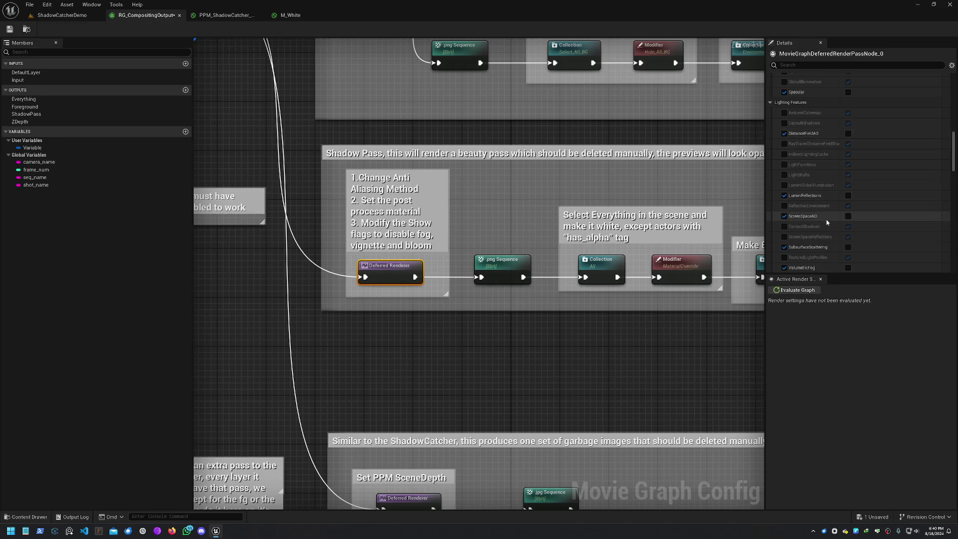
{"action": "scroll", "coordinate": [825, 233], "scroll_direction": "down", "scroll_amount": 1}
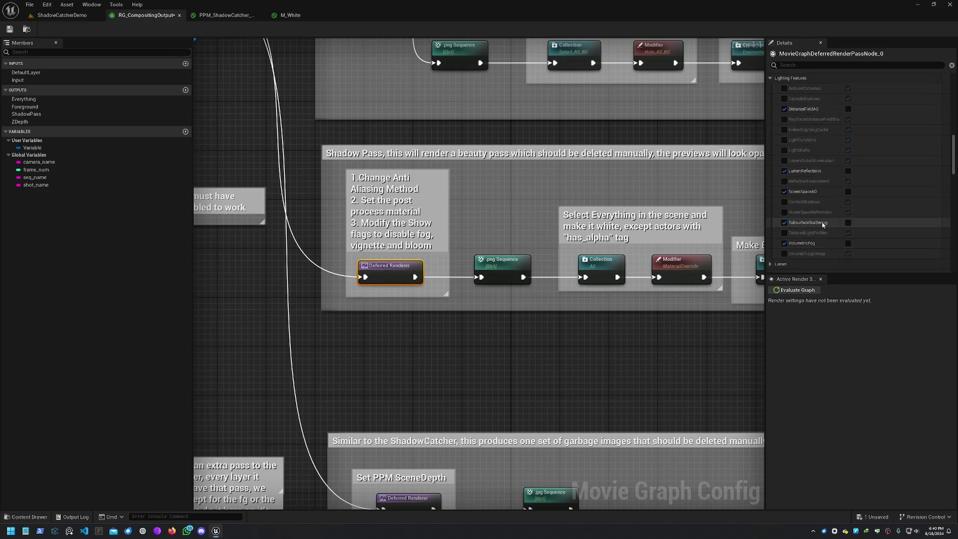
{"action": "scroll", "coordinate": [814, 245], "scroll_direction": "down", "scroll_amount": 2}
{"action": "scroll", "coordinate": [813, 241], "scroll_direction": "down", "scroll_amount": 10}
{"action": "scroll", "coordinate": [818, 208], "scroll_direction": "down", "scroll_amount": 10}
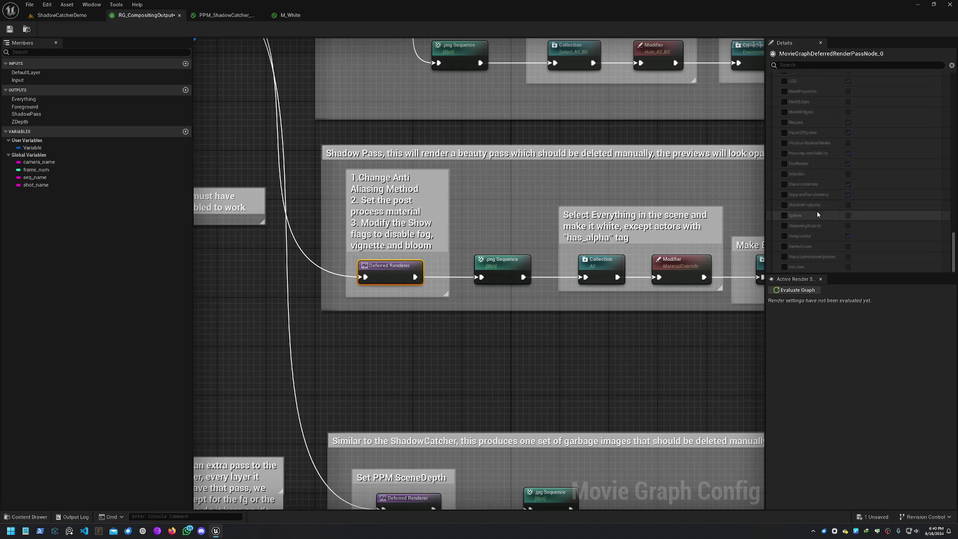
Step: Inspect the Shadow Pass All collection's name and tag conditions and the MaterialOverride modifier's material assignment
{"action": "right_click_drag", "start_coordinate": [543, 282], "coordinate": [466, 282]}
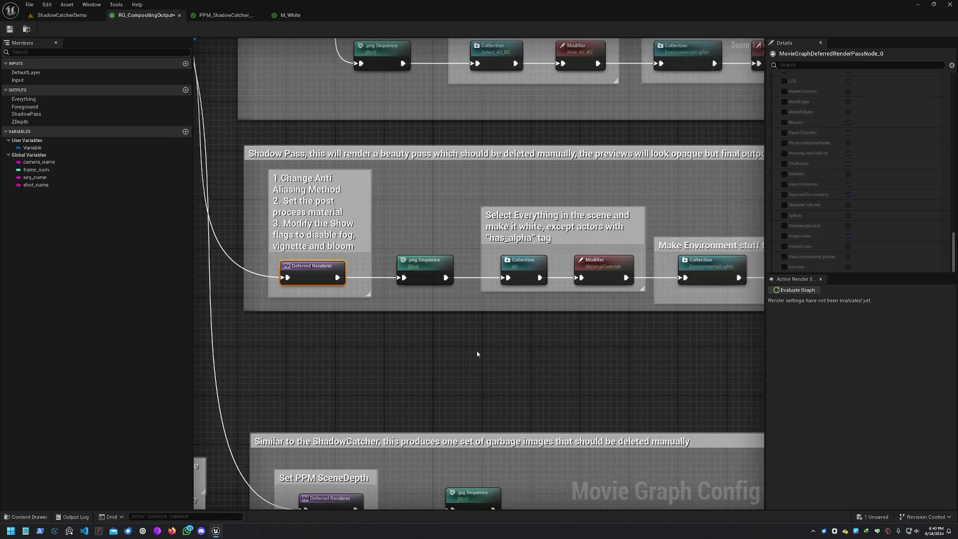
{"action": "right_click_drag", "start_coordinate": [477, 354], "coordinate": [412, 342]}
{"action": "right_click_drag", "start_coordinate": [513, 293], "coordinate": [423, 303]}
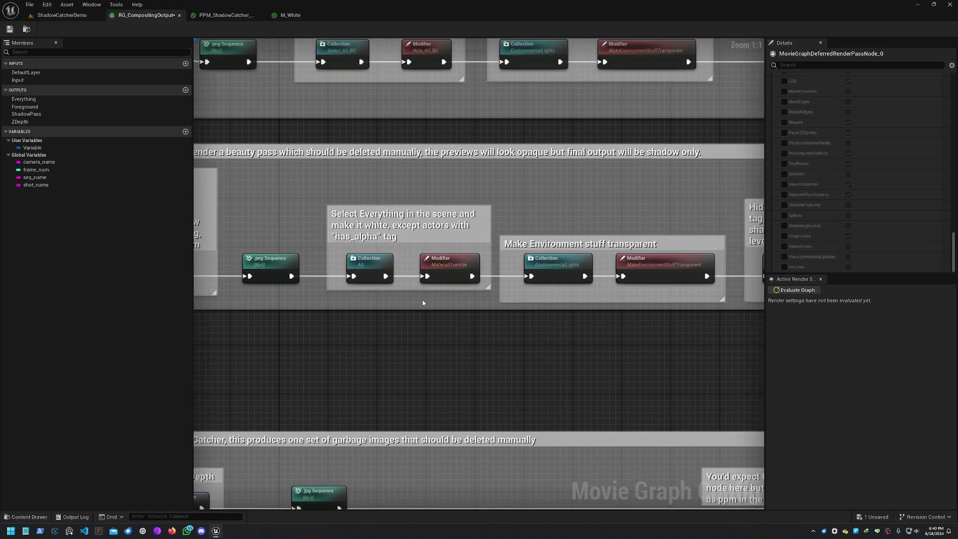
{"action": "left_click", "coordinate": [379, 269]}
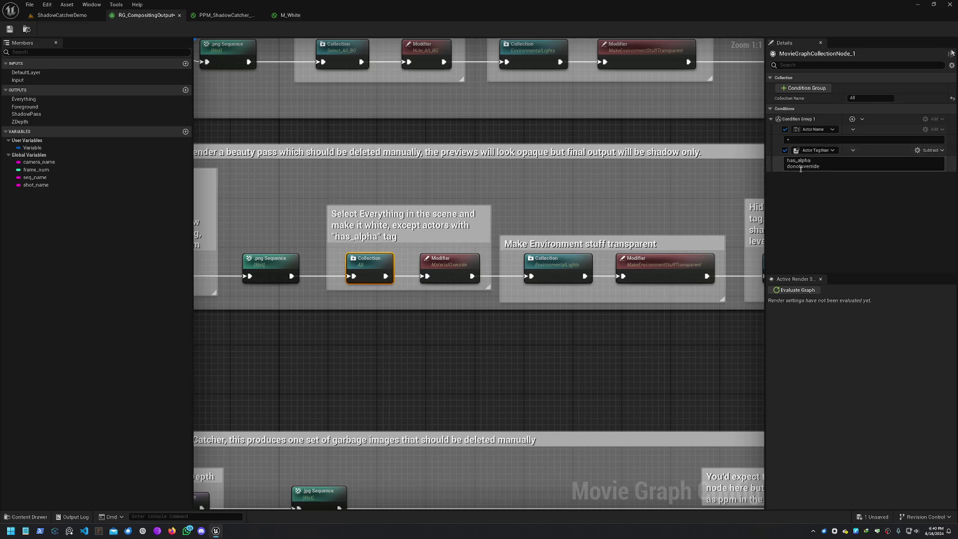
{"action": "right_click_drag", "start_coordinate": [456, 264], "coordinate": [444, 266]}
{"action": "left_click", "coordinate": [444, 267]}
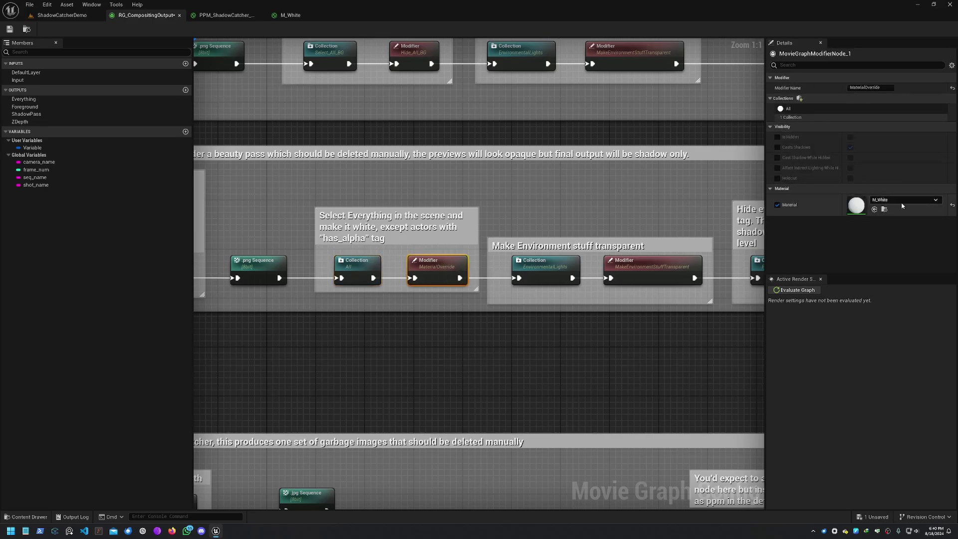
{"action": "left_click", "coordinate": [776, 203]}
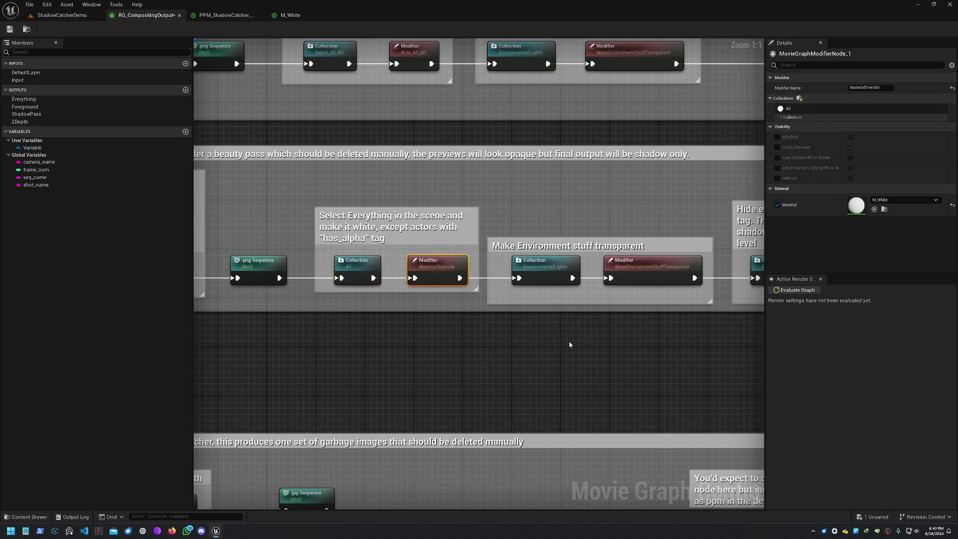
{"action": "right_click_drag", "start_coordinate": [705, 291], "coordinate": [649, 290]}
{"action": "right_click_drag", "start_coordinate": [488, 230], "coordinate": [549, 231]}
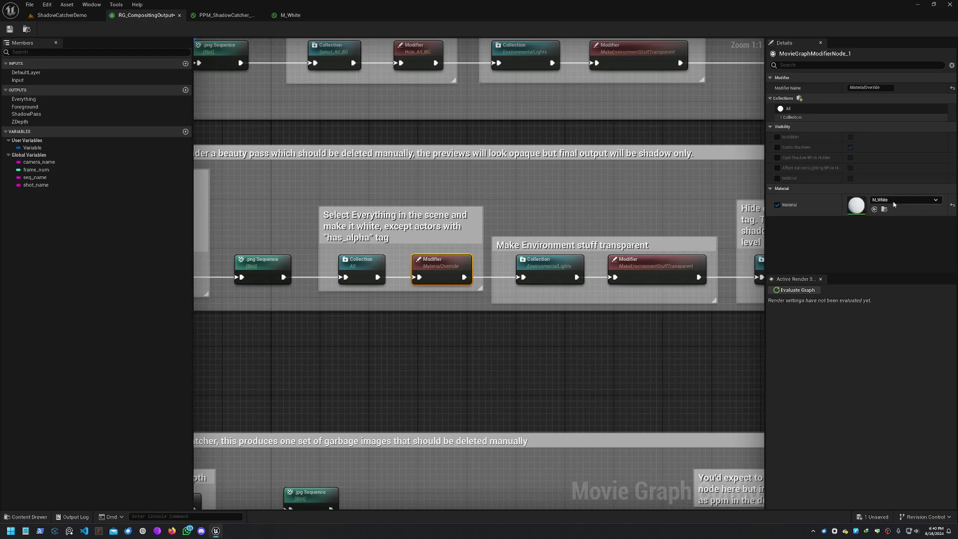
Step: Inspect the Shadow Pass EnvironmentalLights collection with its MakeEnvironmentStuffTransparent modifier, and the Hide Proxy Stuff modifier's visibility settings
{"action": "right_click_drag", "start_coordinate": [579, 227], "coordinate": [499, 228]}
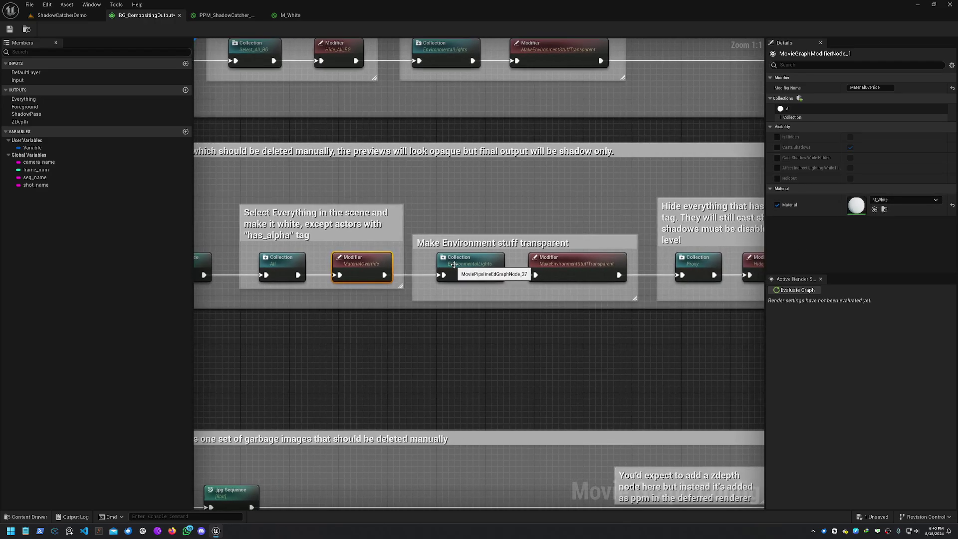
{"action": "left_click", "coordinate": [469, 267]}
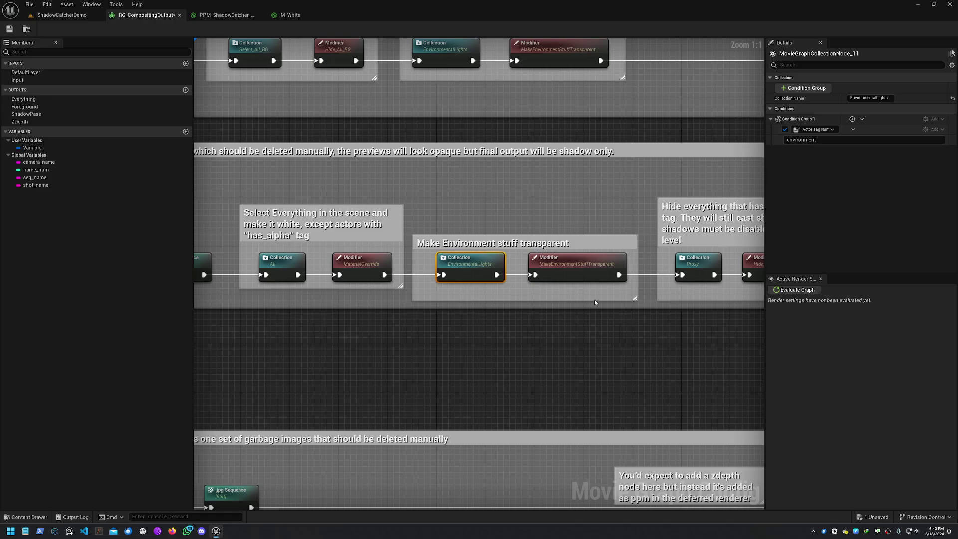
{"action": "right_click_drag", "start_coordinate": [621, 289], "coordinate": [599, 289]}
{"action": "left_click", "coordinate": [559, 270]}
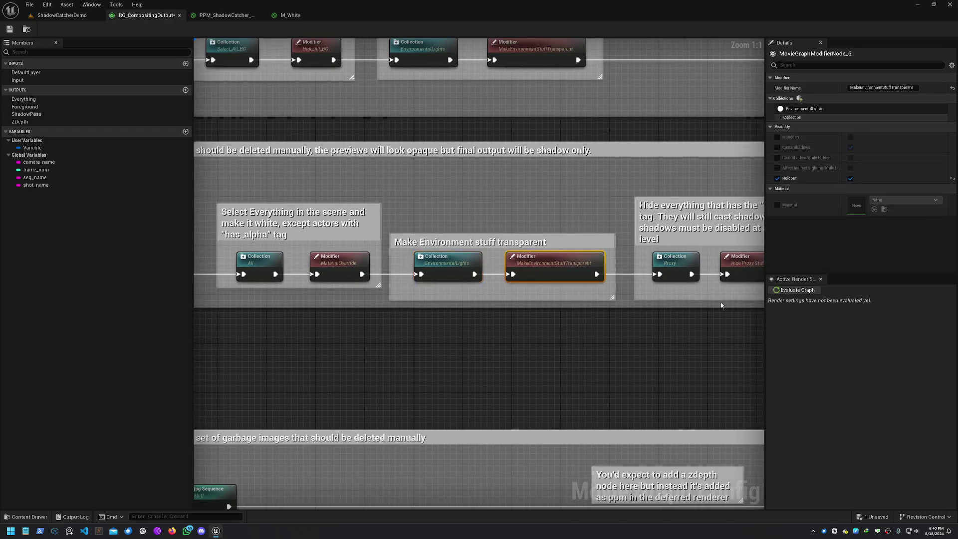
{"action": "right_click_drag", "start_coordinate": [674, 263], "coordinate": [537, 277]}
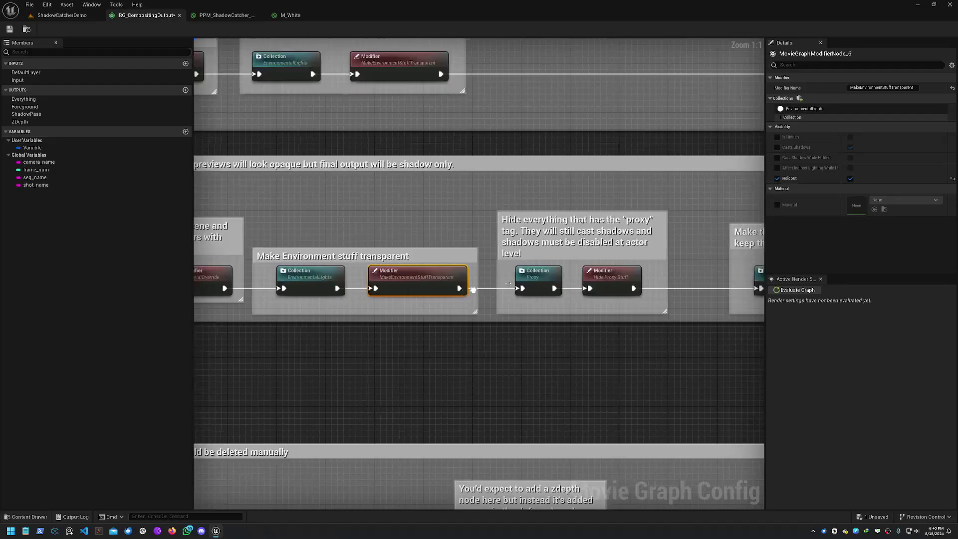
{"action": "left_click", "coordinate": [606, 274]}
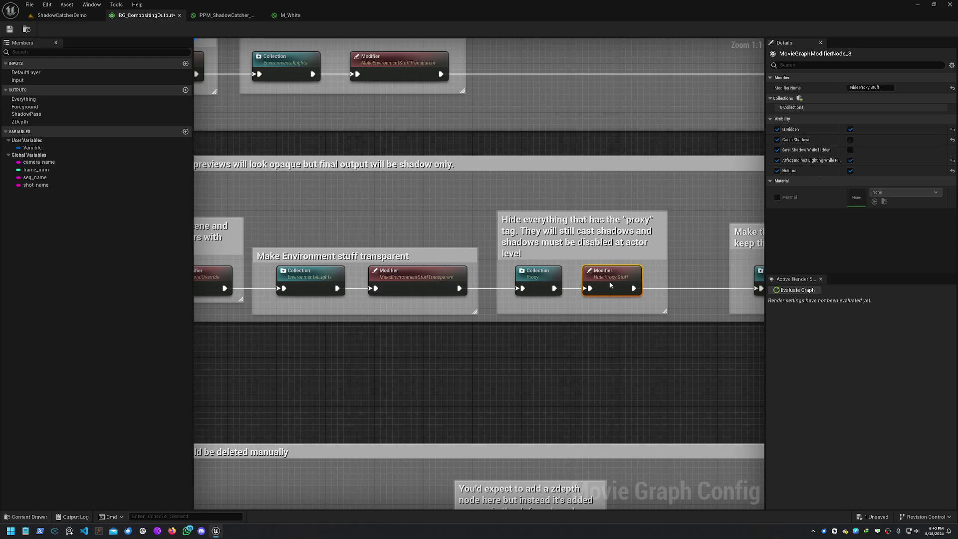
Step: Inspect the Shadow Pass Foreground collection's tag conditions and the Make Foreground Actor Transparent modifier's visibility, shadow and holdout settings
{"action": "right_click_drag", "start_coordinate": [657, 248], "coordinate": [411, 245]}
{"action": "right_click_drag", "start_coordinate": [552, 226], "coordinate": [488, 229]}
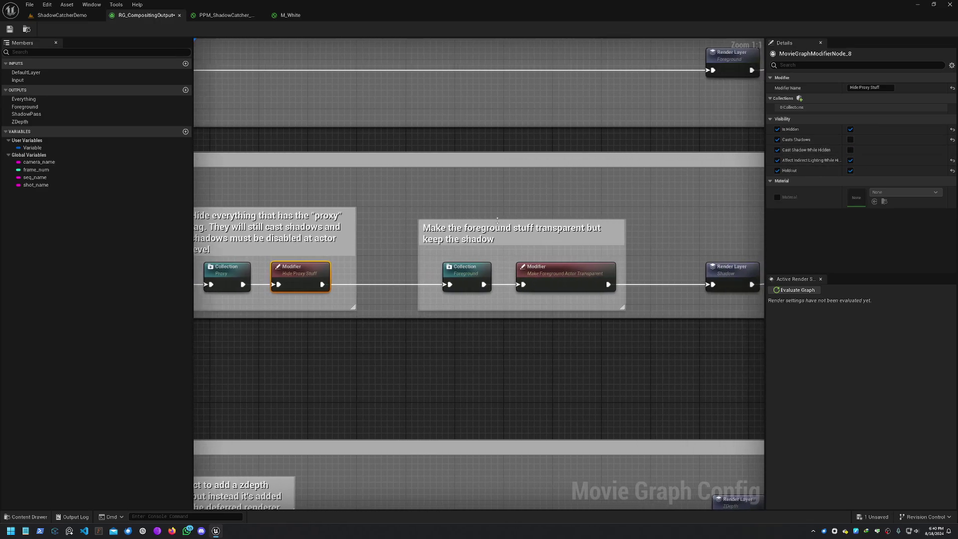
{"action": "left_click", "coordinate": [478, 268]}
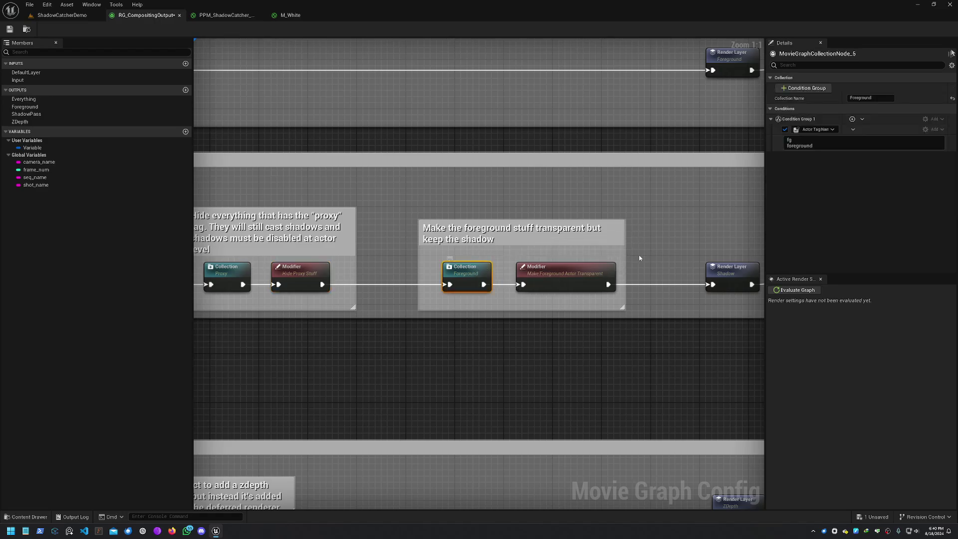
{"action": "left_click", "coordinate": [572, 277]}
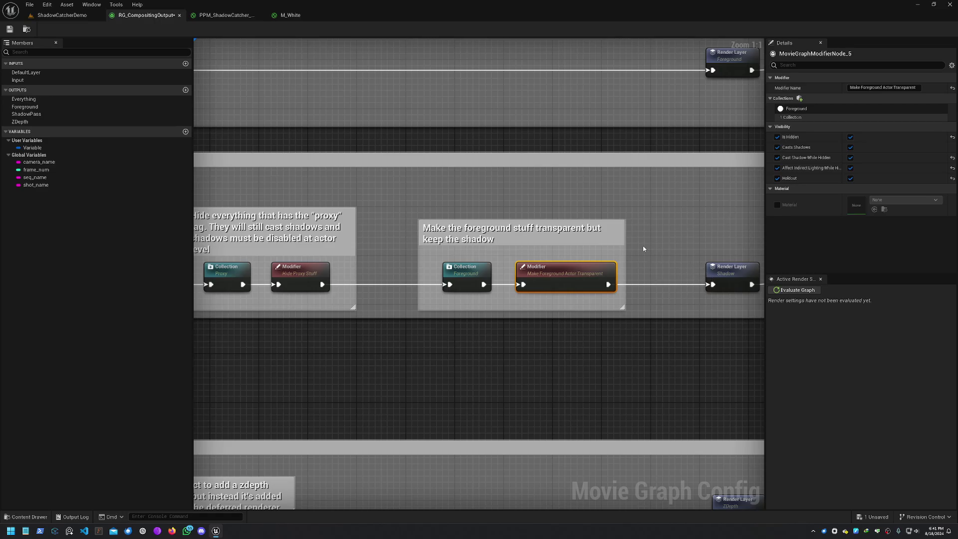
{"action": "right_click_drag", "start_coordinate": [678, 246], "coordinate": [677, 184]}
{"action": "right_click_drag", "start_coordinate": [607, 242], "coordinate": [713, 192]}
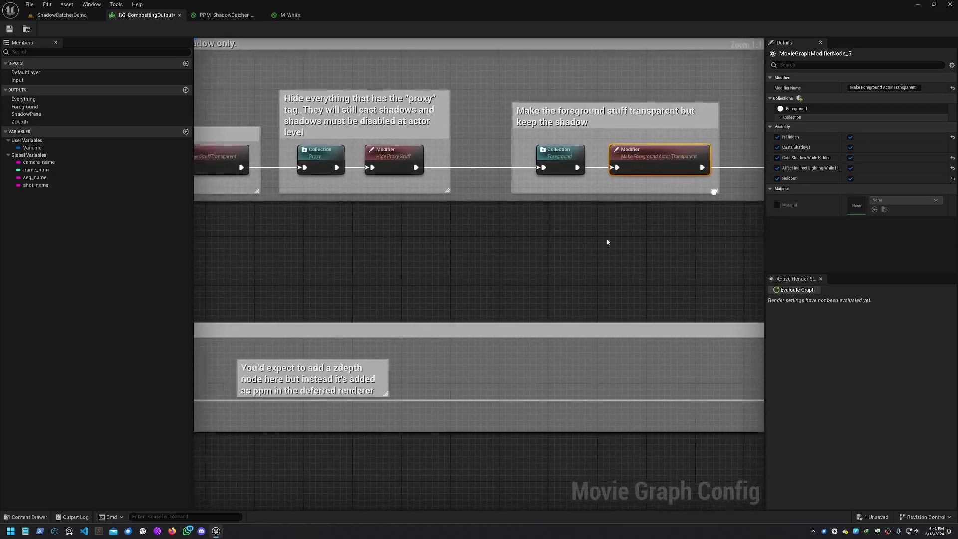
{"action": "right_click_drag", "start_coordinate": [466, 276], "coordinate": [642, 242]}
{"action": "right_click_drag", "start_coordinate": [349, 297], "coordinate": [469, 278]}
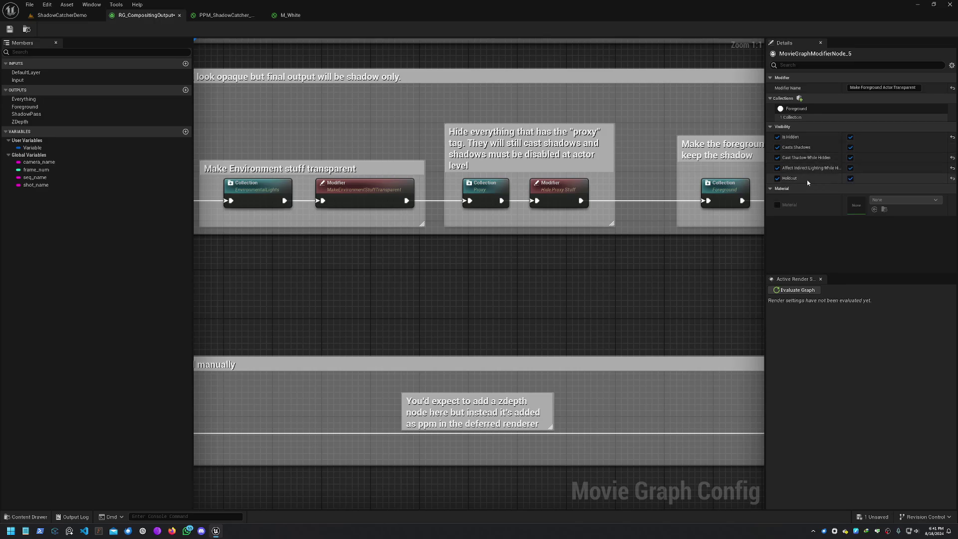
Step: Inspect the ZDepth pass Deferred Renderer's SceneDepth post-process material and check the alternative scene depth materials available
{"action": "right_click_drag", "start_coordinate": [733, 282], "coordinate": [642, 242]}
{"action": "mouse_move", "coordinate": [332, 327]}
{"action": "right_mouse_down"}
{"action": "mouse_move", "coordinate": [495, 294]}
{"action": "mouse_move", "coordinate": [528, 302]}
{"action": "right_mouse_up"}
{"action": "right_click_drag", "start_coordinate": [359, 336], "coordinate": [630, 327]}
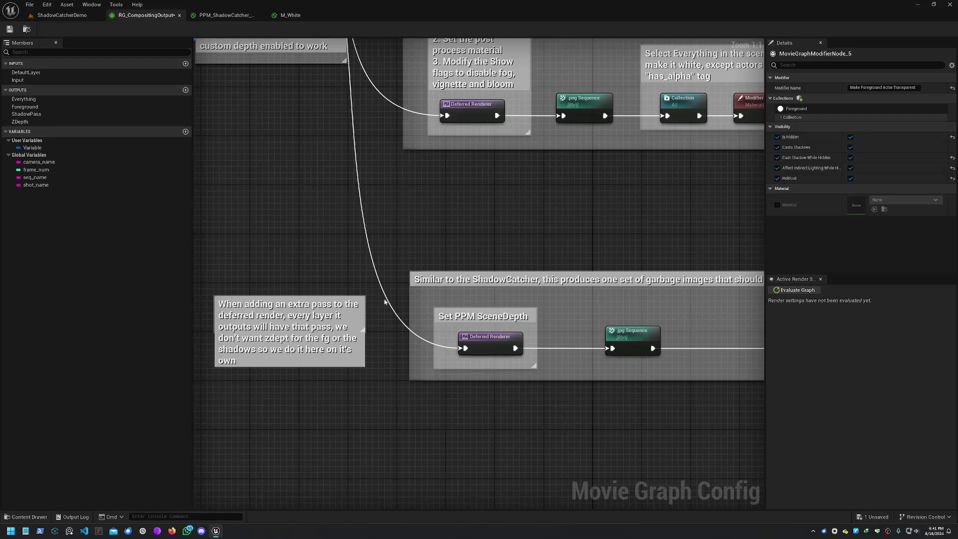
{"action": "right_click_drag", "start_coordinate": [446, 335], "coordinate": [327, 334]}
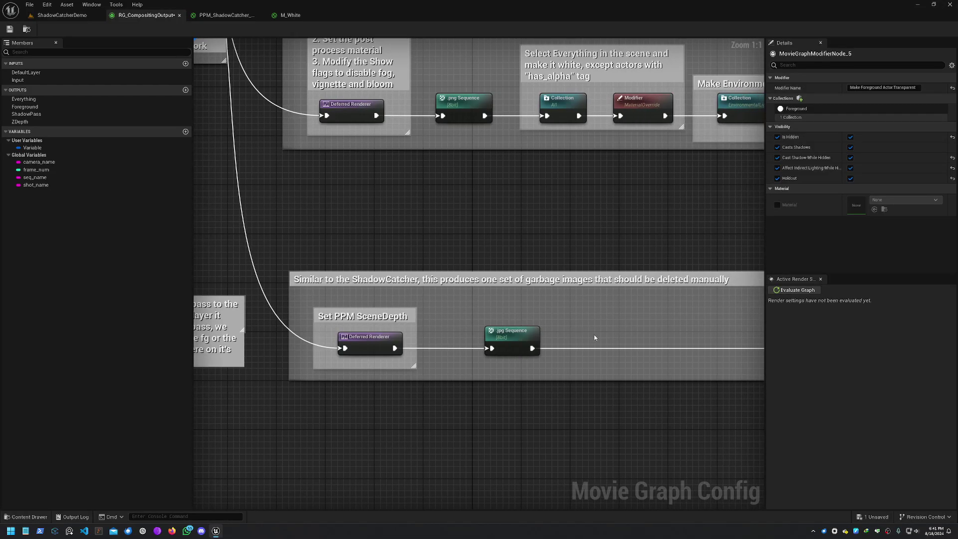
{"action": "right_click_drag", "start_coordinate": [594, 338], "coordinate": [494, 338]}
{"action": "left_click", "coordinate": [272, 343]}
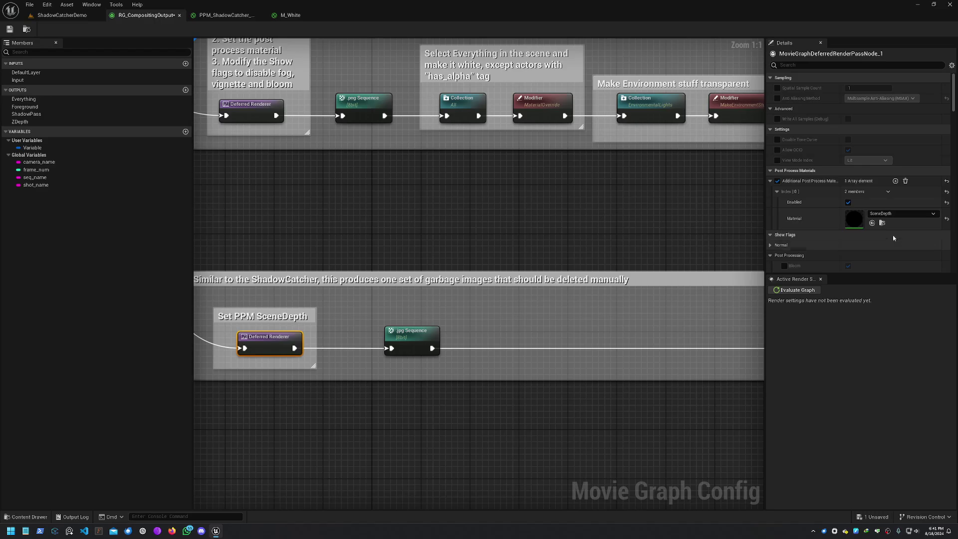
{"action": "left_click", "coordinate": [910, 214]}
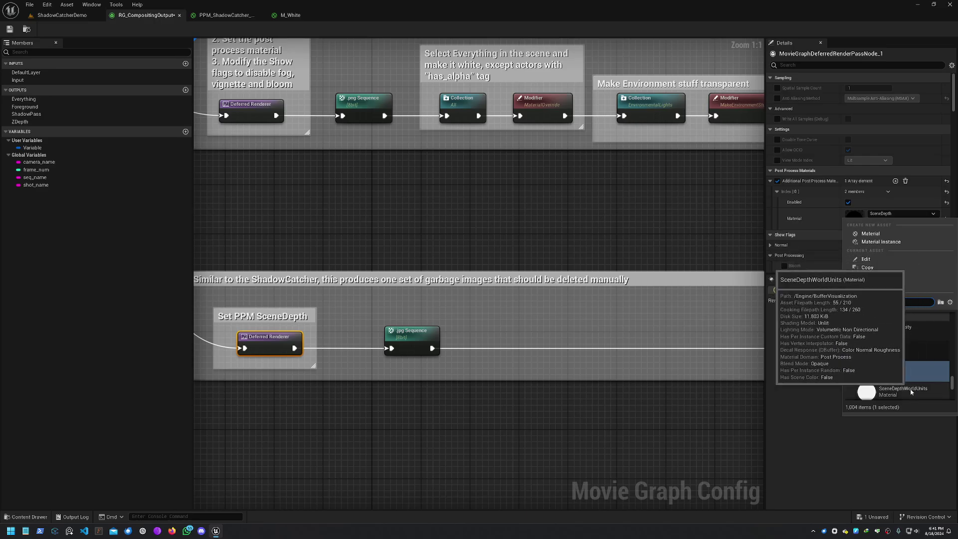
{"action": "left_click", "coordinate": [698, 290]}
Step: Follow the passes through their Render Layer nodes to the graph's outputs and review the overall graph layout
{"action": "right_click_drag", "start_coordinate": [697, 290], "coordinate": [551, 270]}
{"action": "right_click_drag", "start_coordinate": [648, 296], "coordinate": [398, 296]}
{"action": "right_click_drag", "start_coordinate": [708, 296], "coordinate": [566, 296]}
{"action": "scroll", "coordinate": [566, 296], "scroll_direction": "down", "scroll_amount": 4}
{"action": "right_click_drag", "start_coordinate": [576, 257], "coordinate": [601, 342]}
{"action": "right_click_drag", "start_coordinate": [196, 346], "coordinate": [241, 290]}
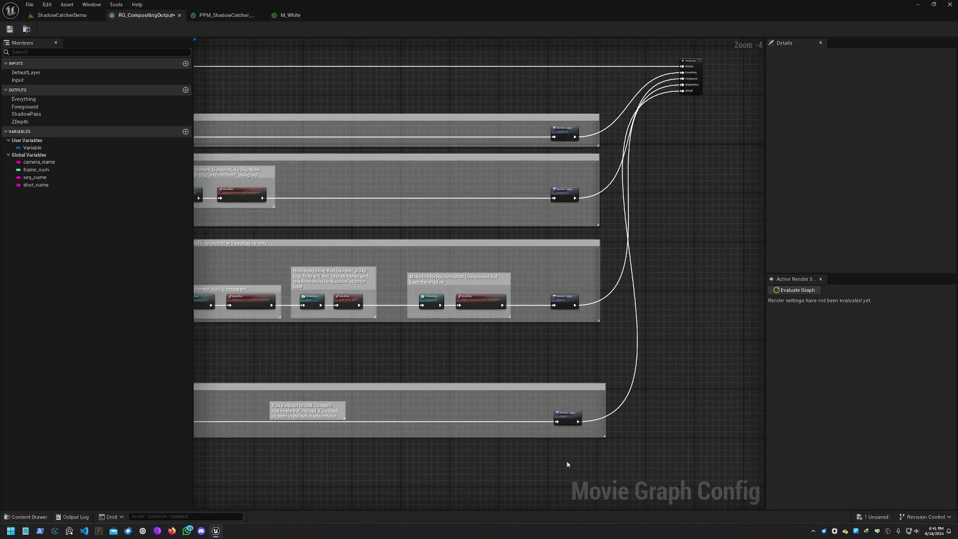
{"action": "key", "text": "Home"}
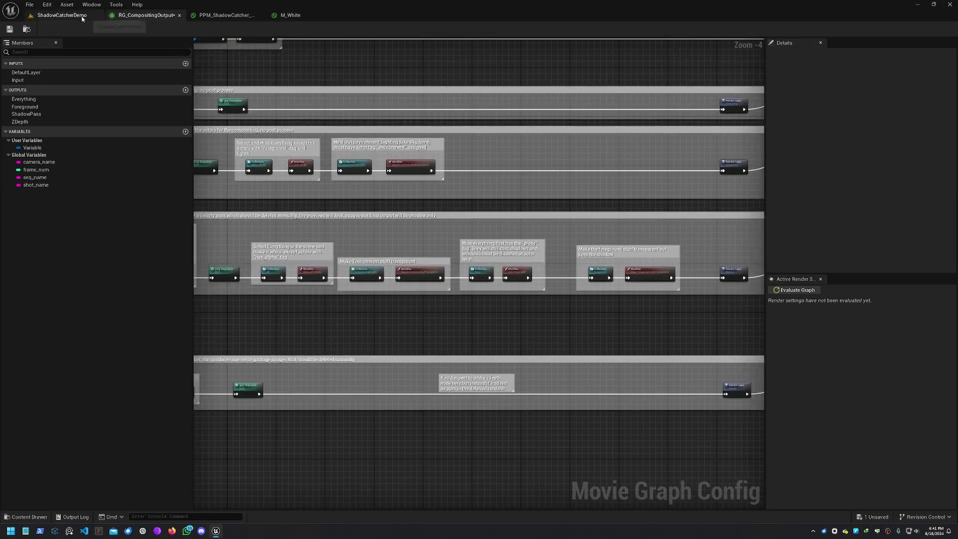
Step: Switch to the ShadowCatcherDemo level and check the graph configurations available for the SEQ_ShadowCatcherDemo render job
{"action": "left_click", "coordinate": [64, 15]}
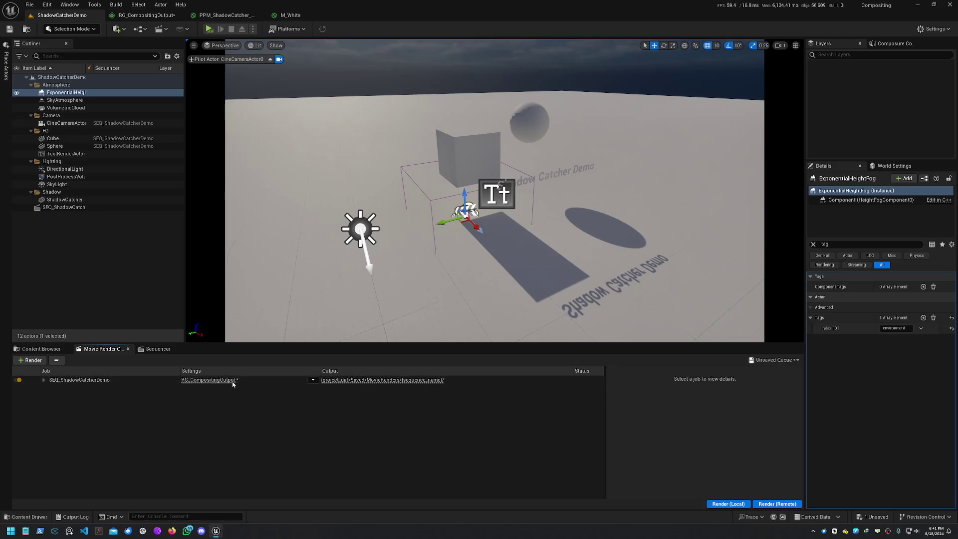
{"action": "left_click", "coordinate": [313, 380]}
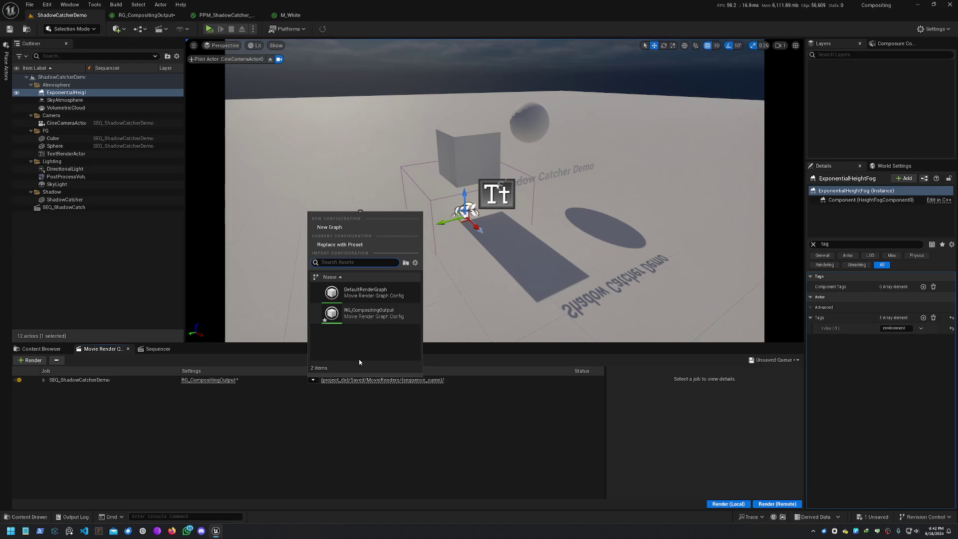
{"action": "left_click", "coordinate": [434, 428]}
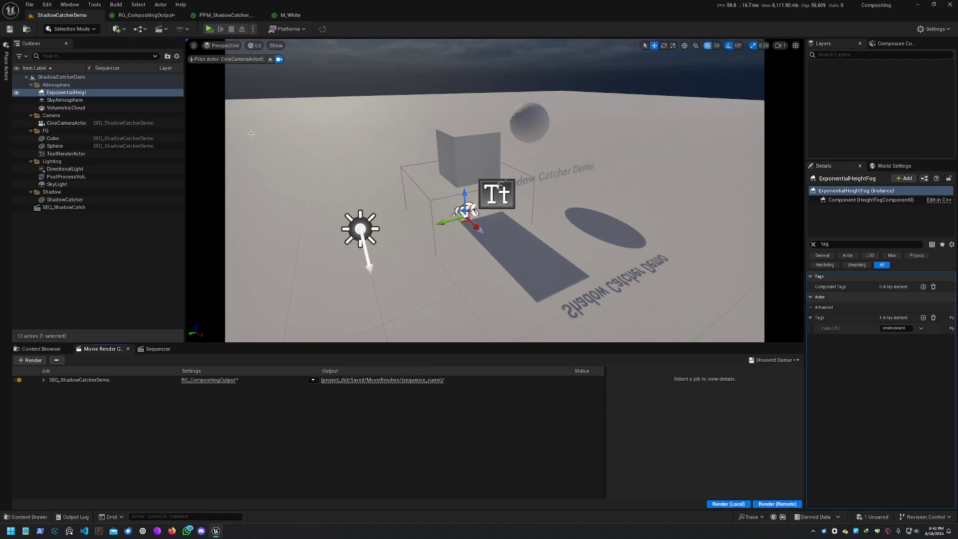
Step: Show the project's content assets and save all unsaved changes, including the RG_CompositingOutput graph
{"action": "left_click", "coordinate": [42, 349]}
{"action": "left_click", "coordinate": [91, 360]}
{"action": "left_click", "coordinate": [522, 339]}
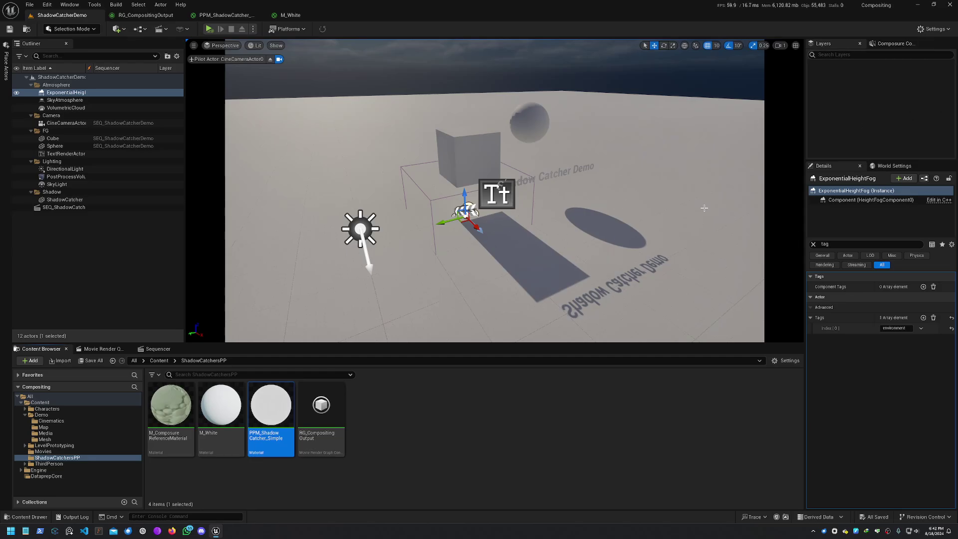
Step: Show the Composure compositing elements for the ShadowCatcherDemo level
{"action": "left_click", "coordinate": [894, 43]}
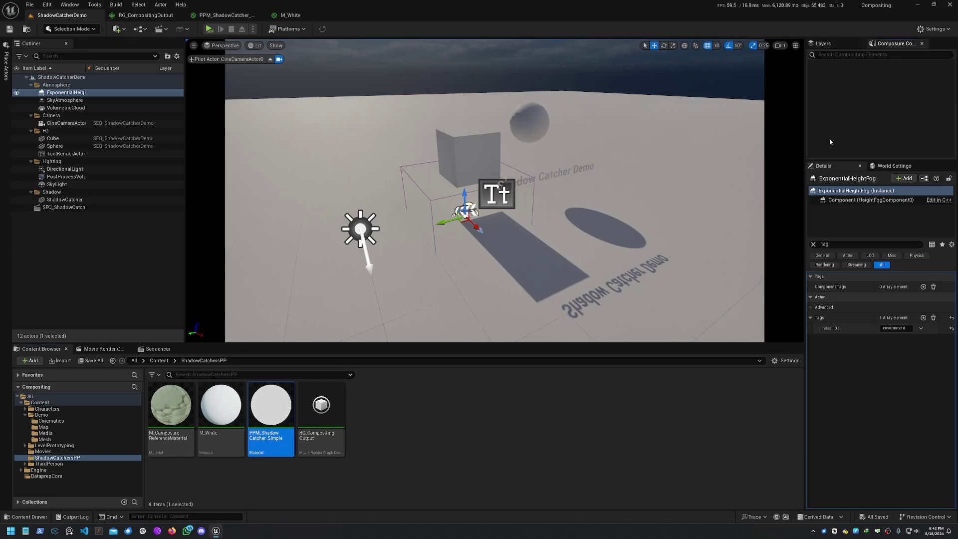